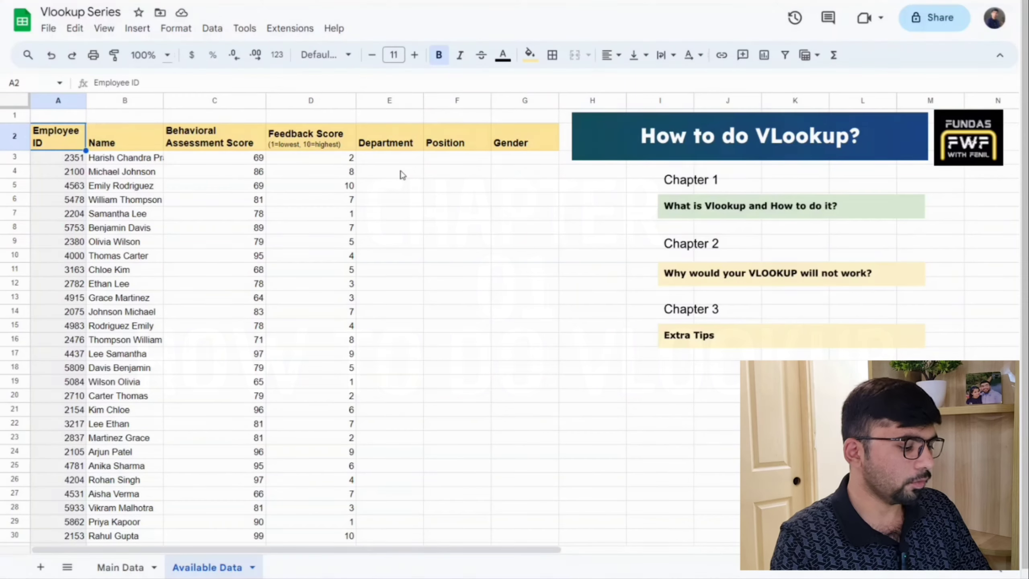
Step: Review the Employee IDs and names on Available Data and the Department, Position and Gender columns on Main Data
left_click(402, 174)
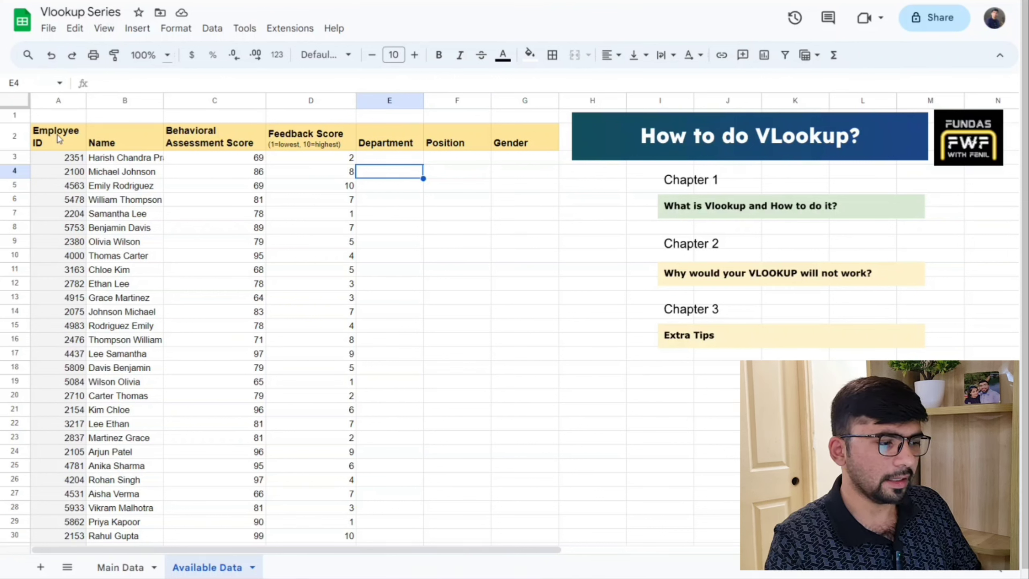
left_click_drag(59, 138, 53, 262)
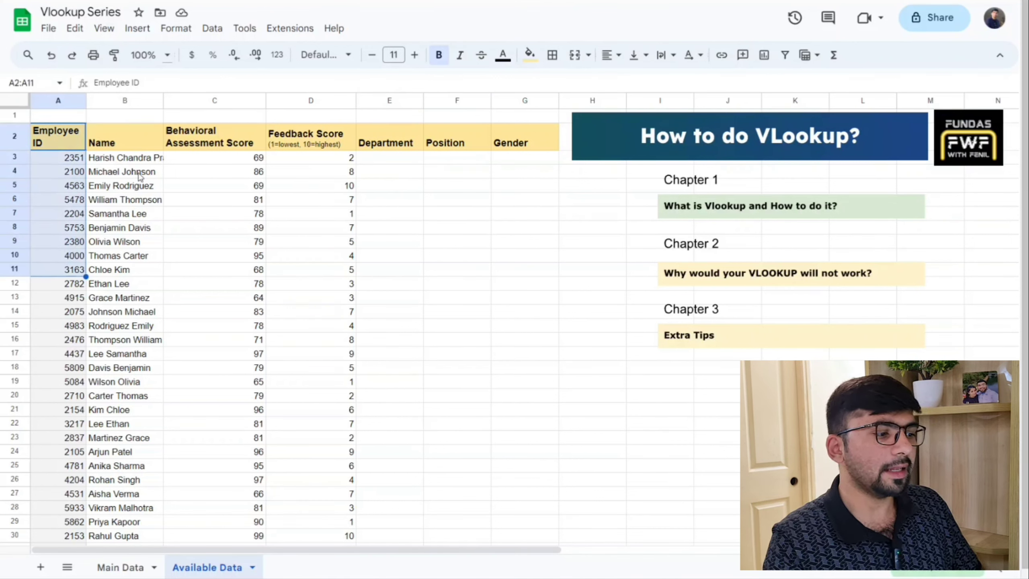
left_click_drag(121, 138, 121, 318)
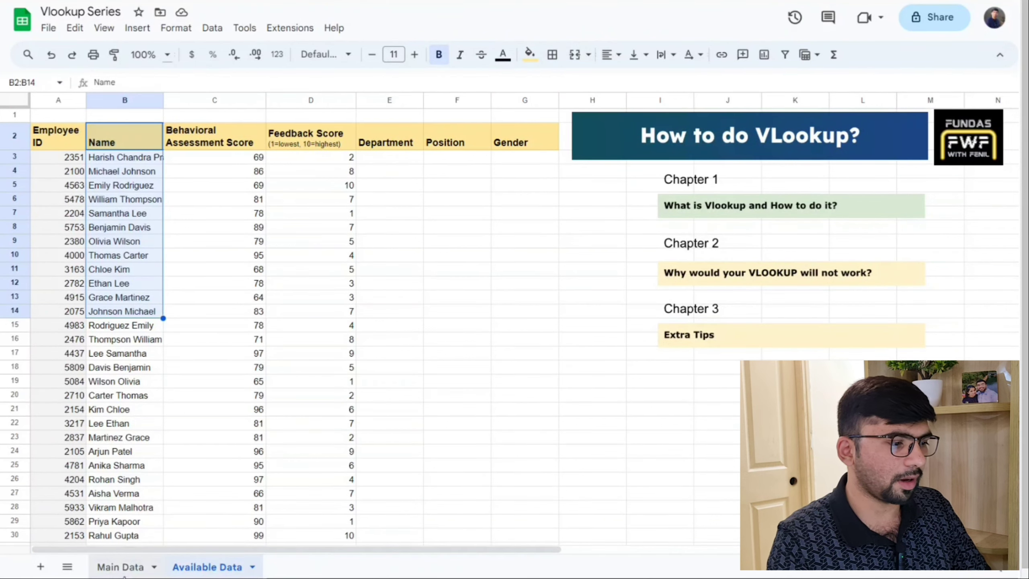
left_click(120, 566)
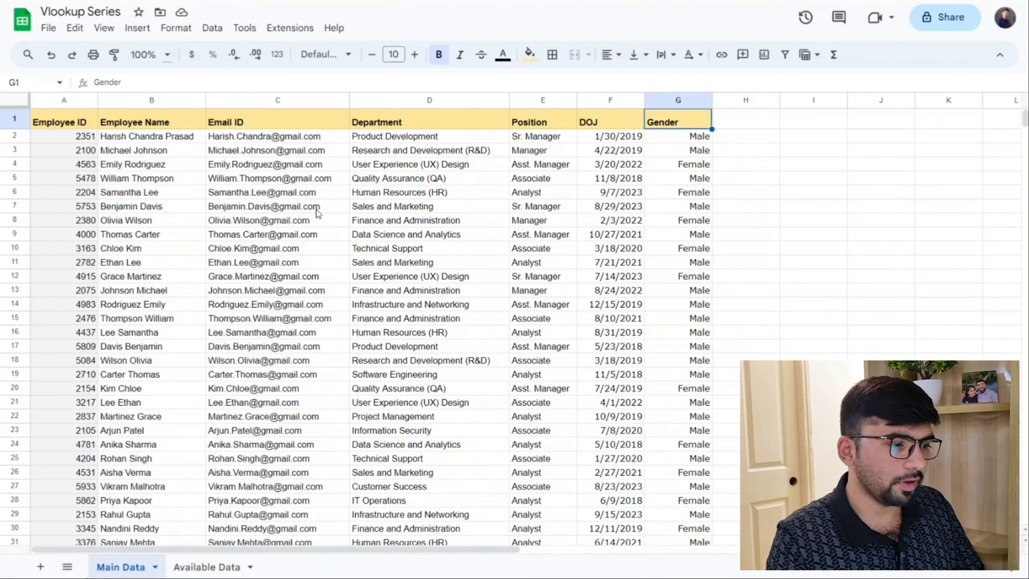
left_click_drag(396, 122, 429, 417)
left_click_drag(542, 121, 543, 374)
left_click_drag(678, 122, 660, 327)
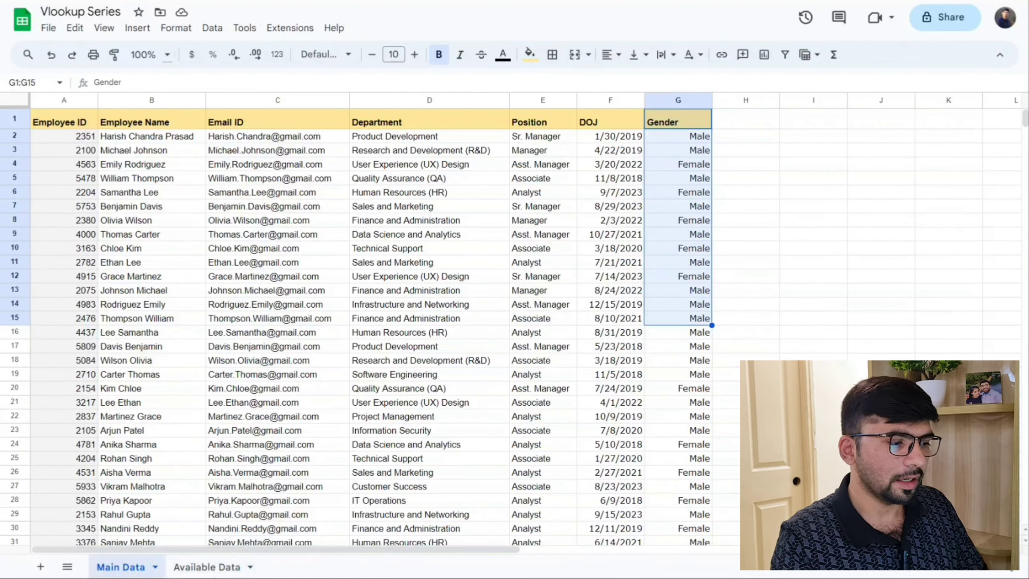
left_click(207, 567)
Step: Begin a VLOOKUP formula in E3 using the =vlo autocomplete
left_click(389, 159)
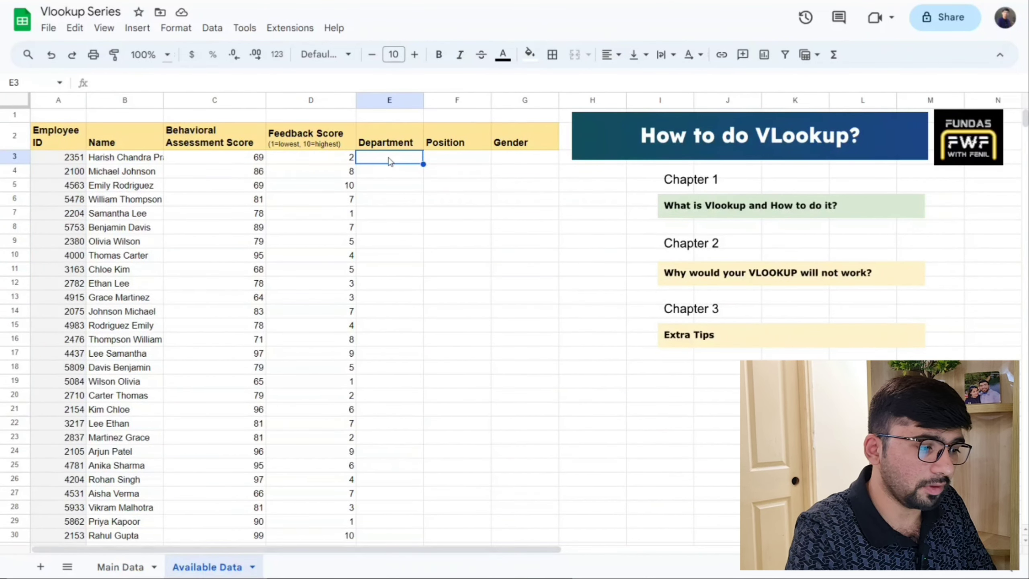
type("=vlo")
key("Tab")
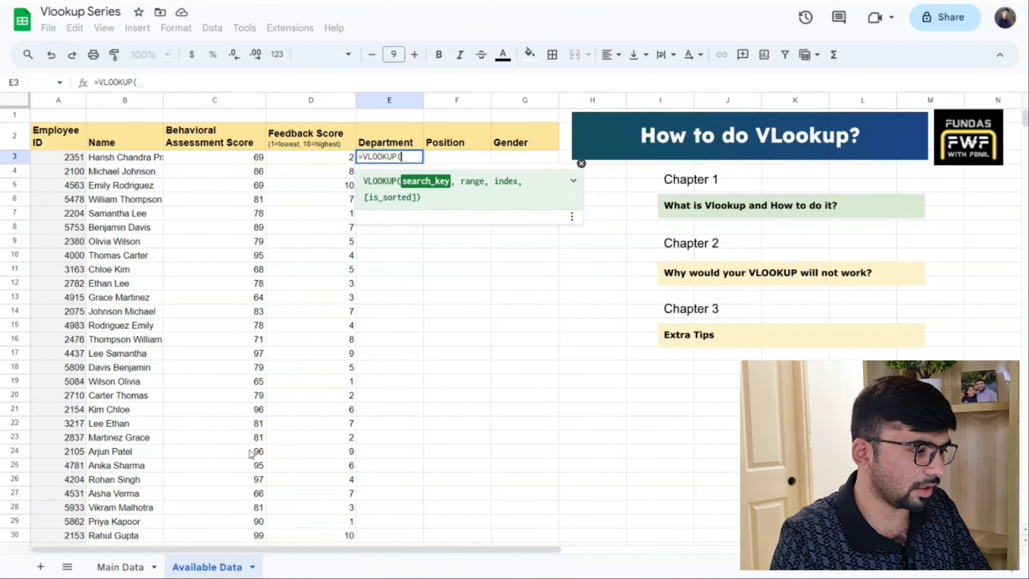
Step: Complete E3 as =VLOOKUP(A3,'Main Data'!A1:G32,4,false), returning Product Development
key("Left")
key("Left")
key("Left")
key("Left")
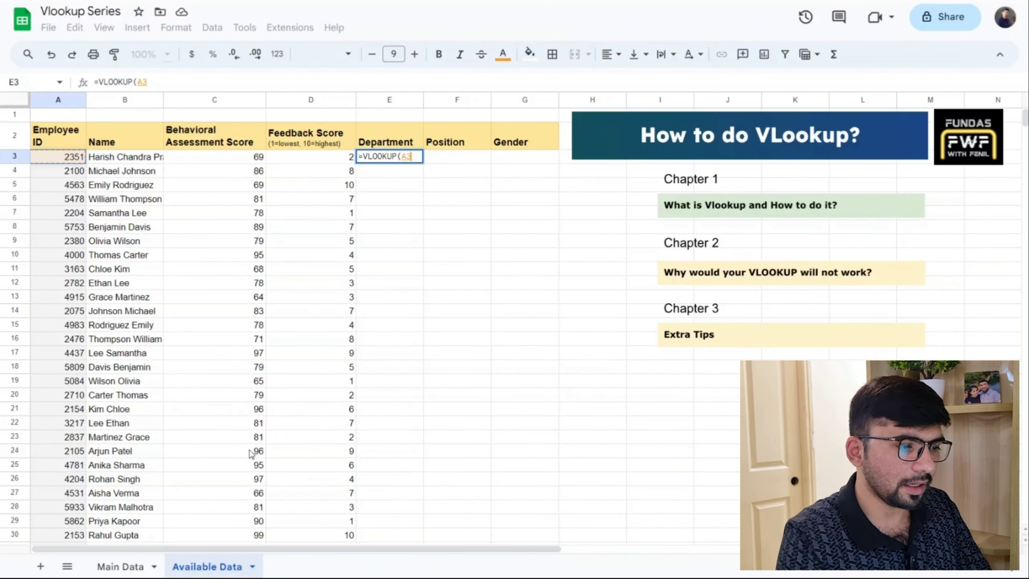
type(",")
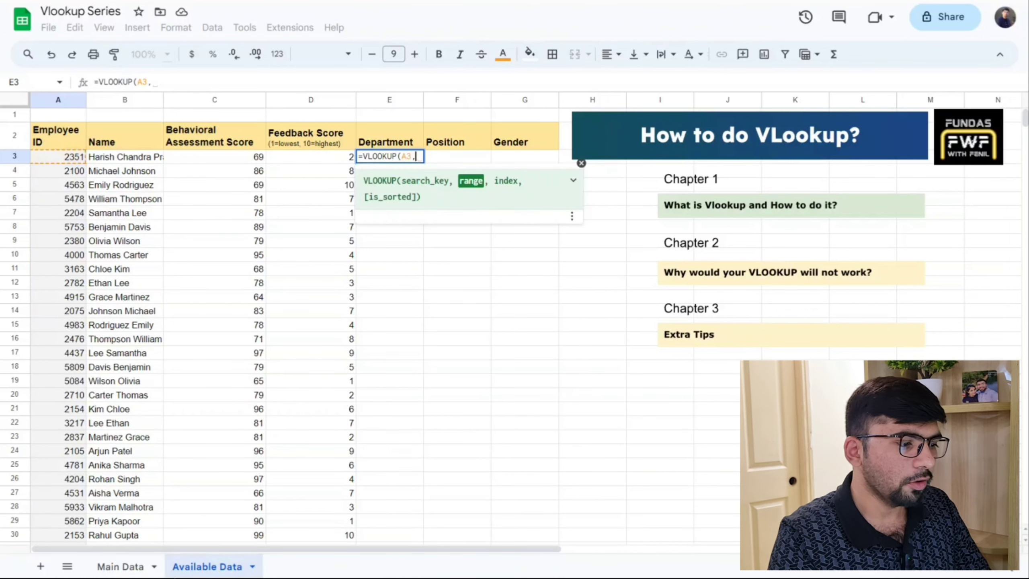
left_click(120, 566)
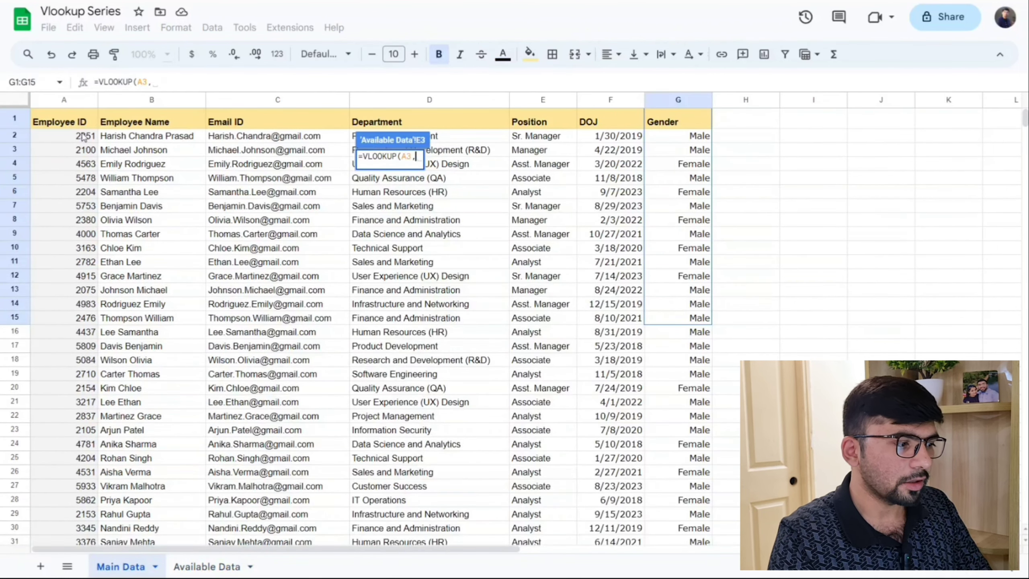
key("ctrl+Left")
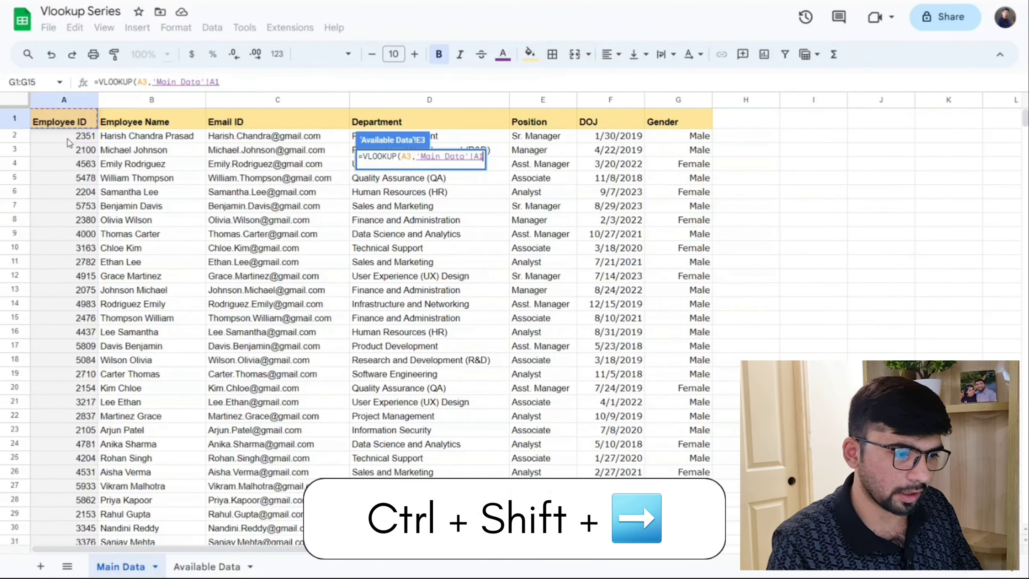
key("ctrl+shift+Right")
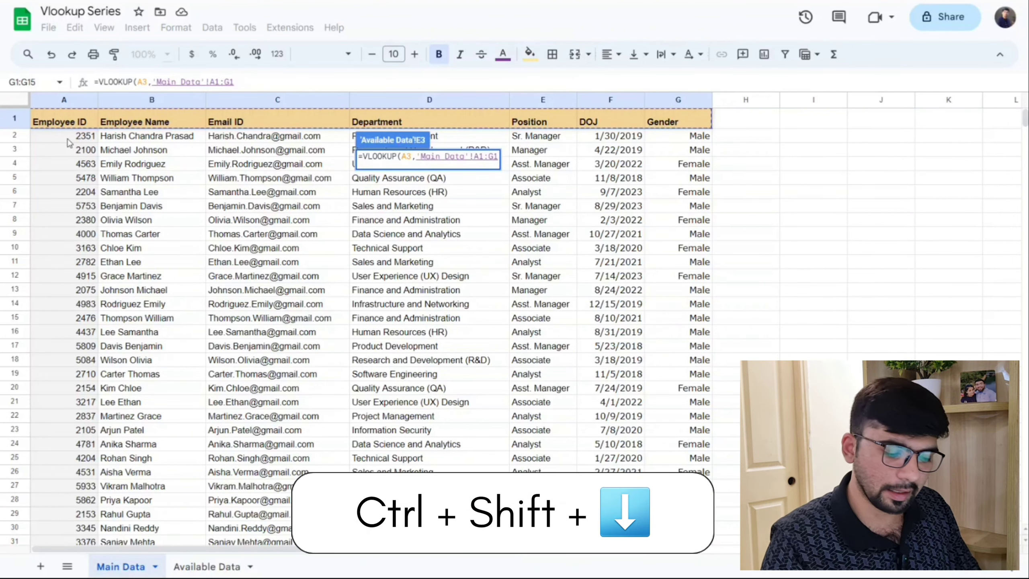
key("ctrl+shift+Down")
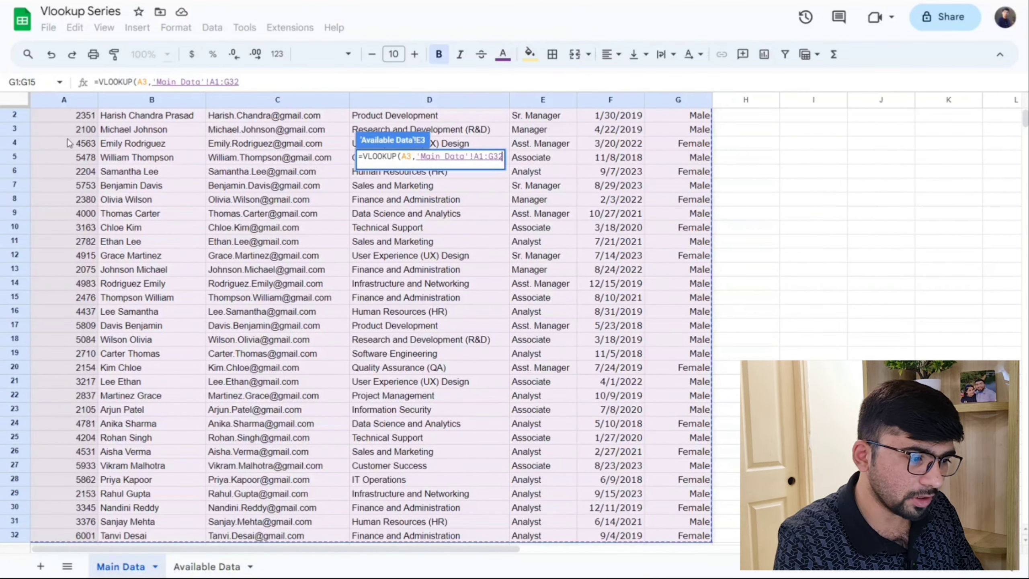
type(",")
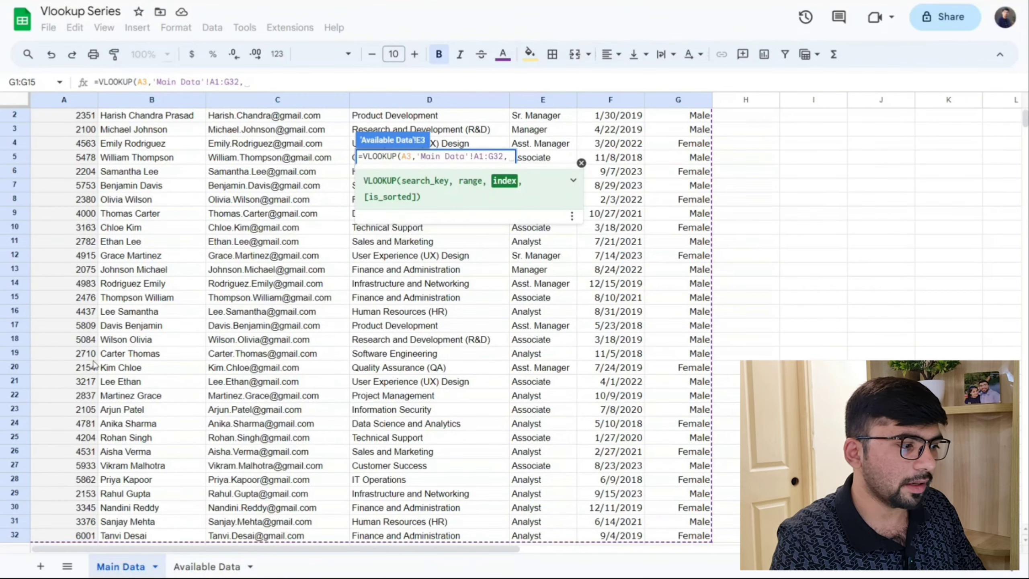
scroll(94, 364, "up", 1)
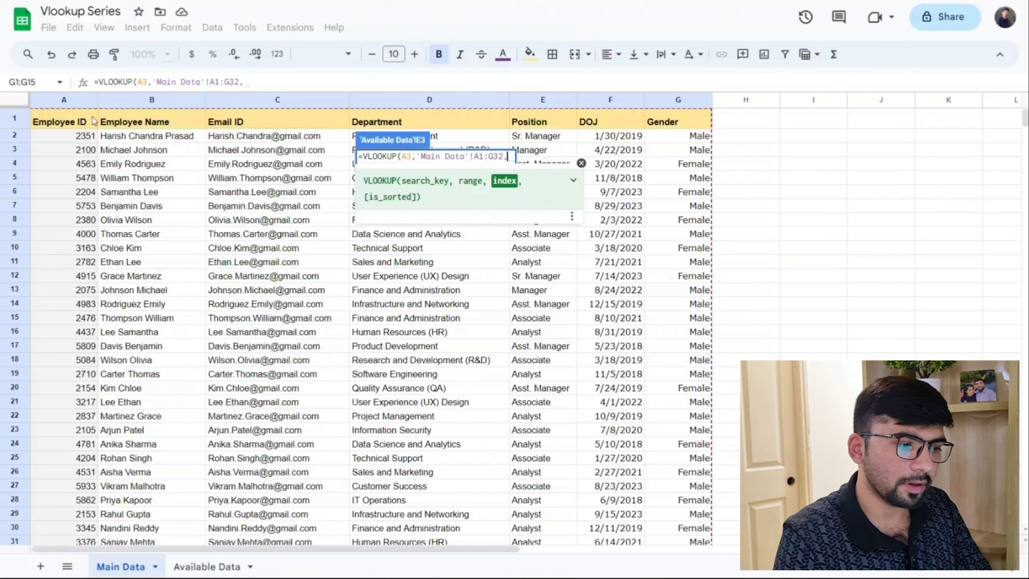
type("4")
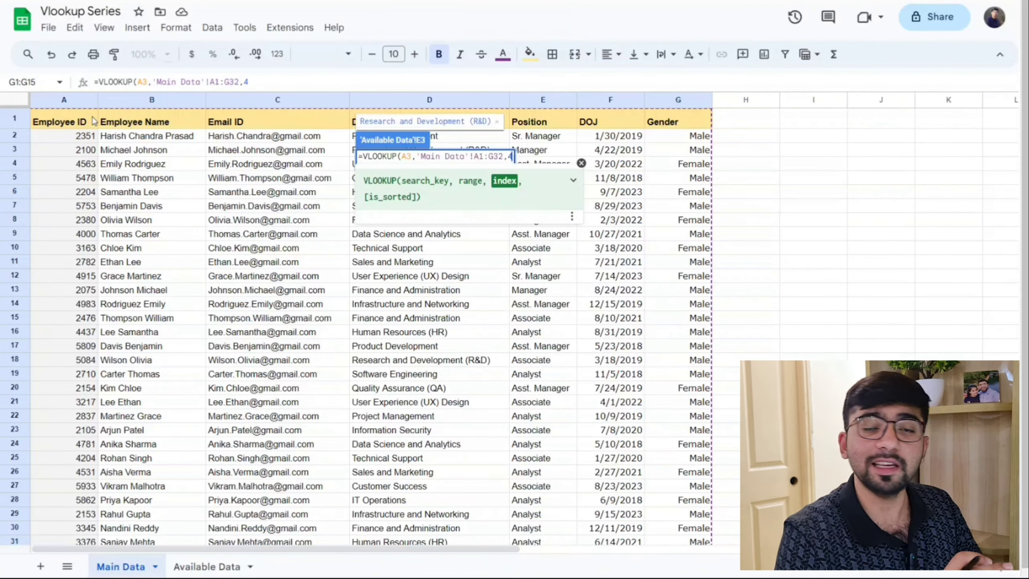
type(",")
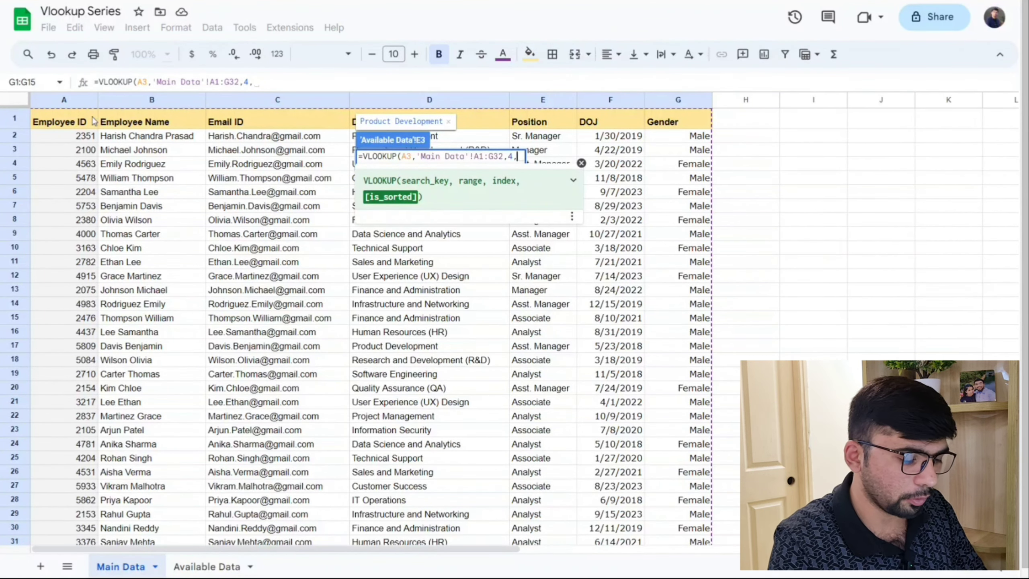
type("false")
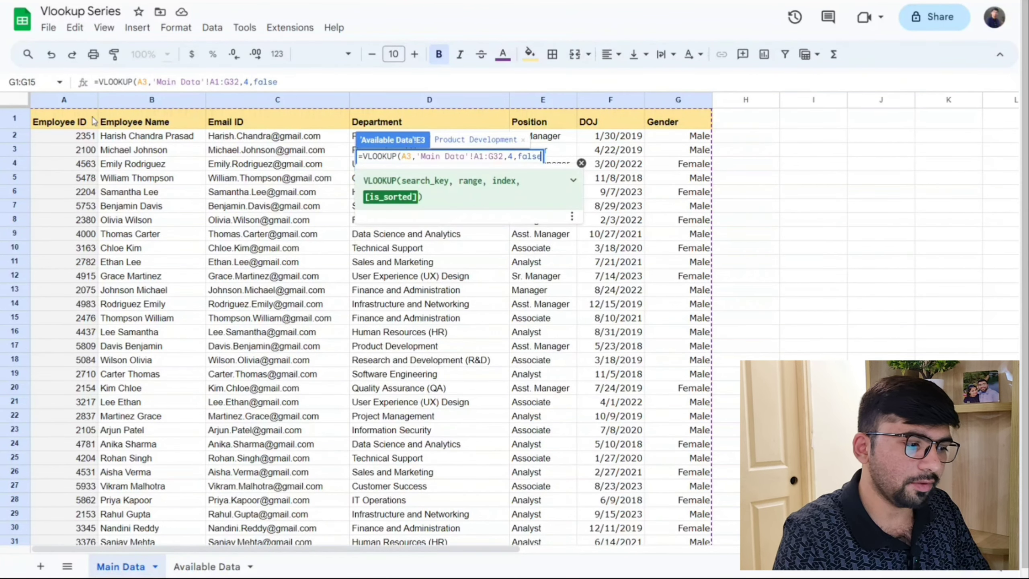
type(")")
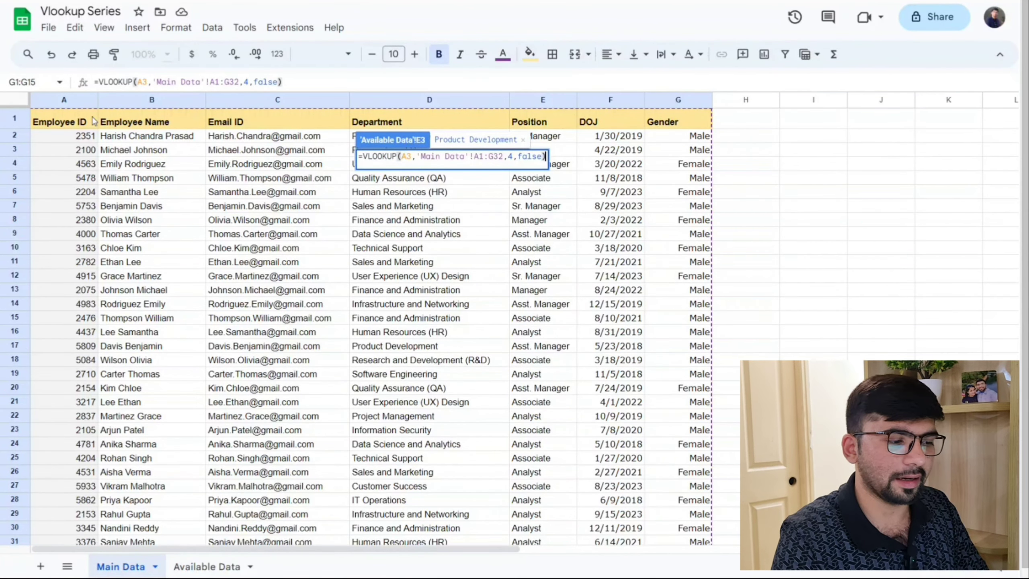
key("Return")
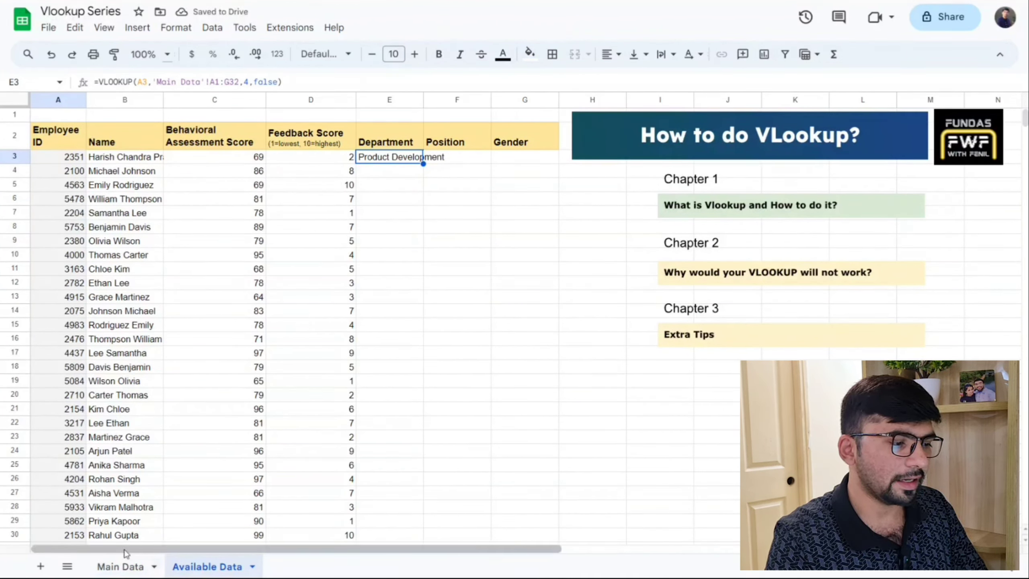
Step: Verify the first employee's department on Main Data, then fill E3's lookup down to E33
left_click(121, 566)
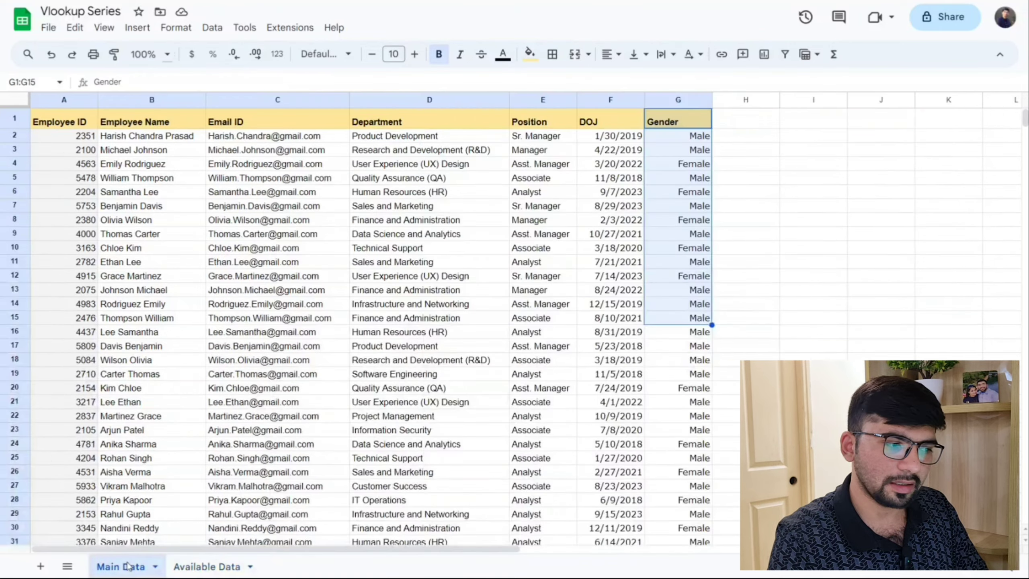
left_click(418, 139)
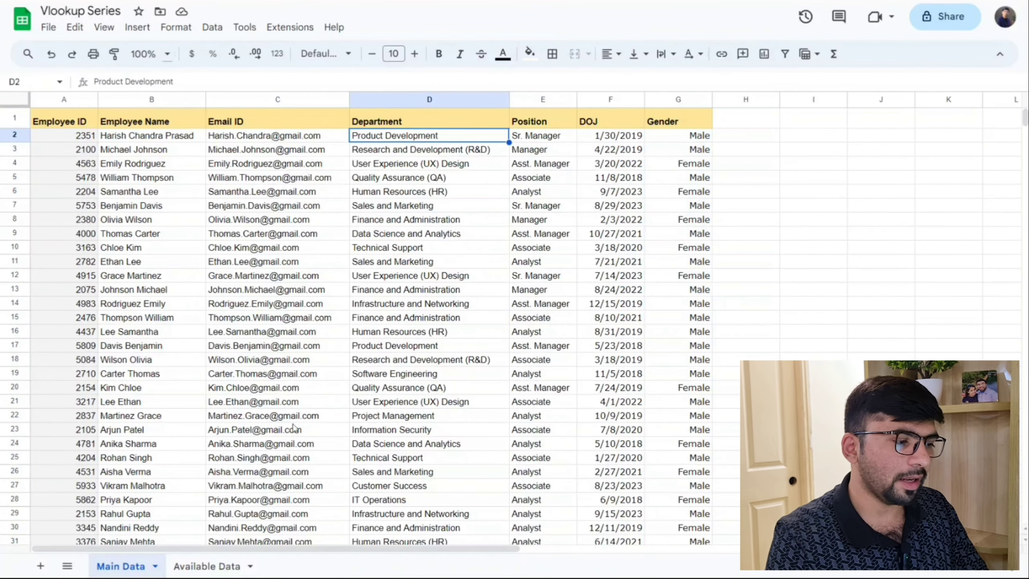
left_click(207, 570)
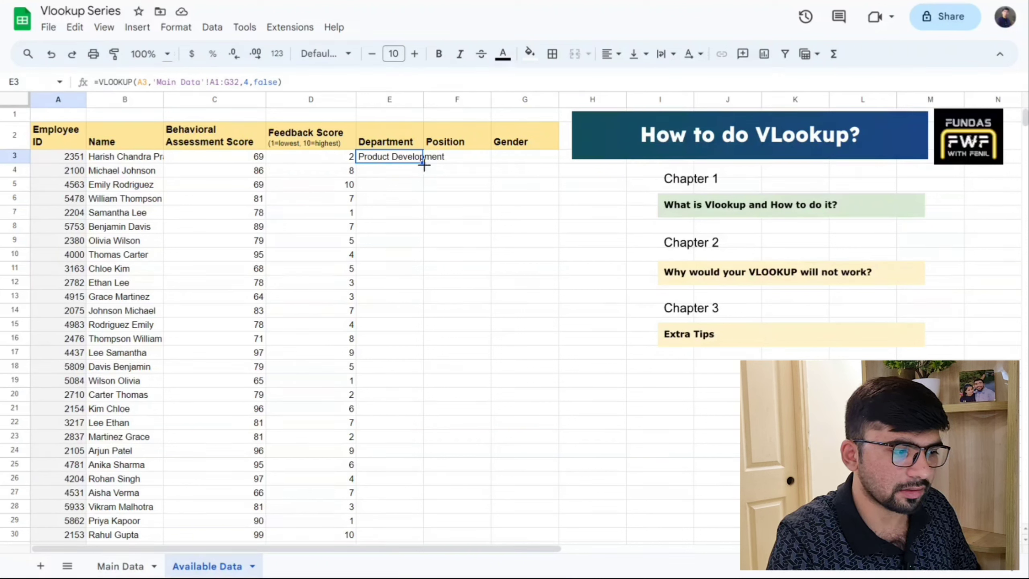
left_click_drag(424, 164, 418, 164)
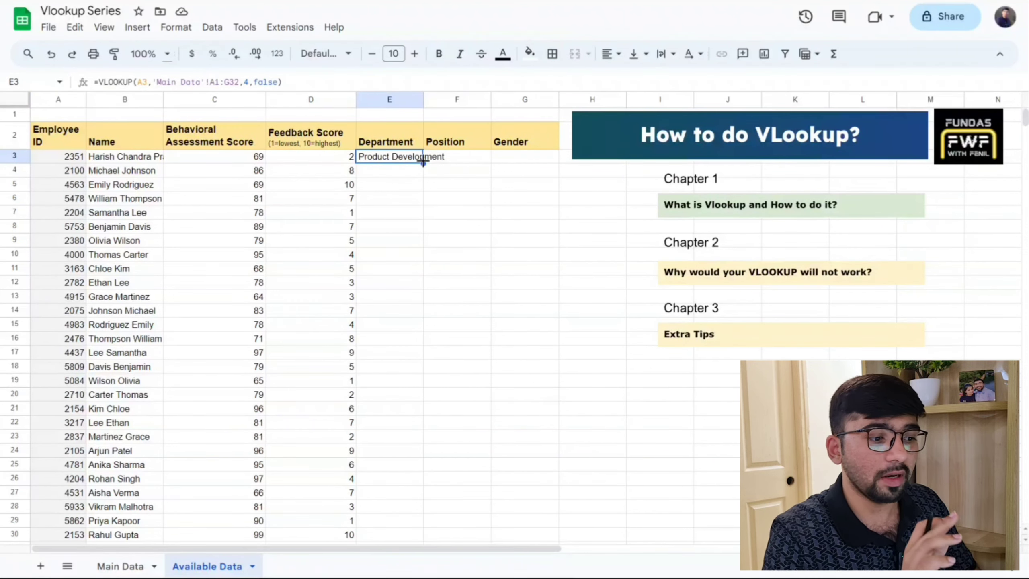
double_click(423, 161)
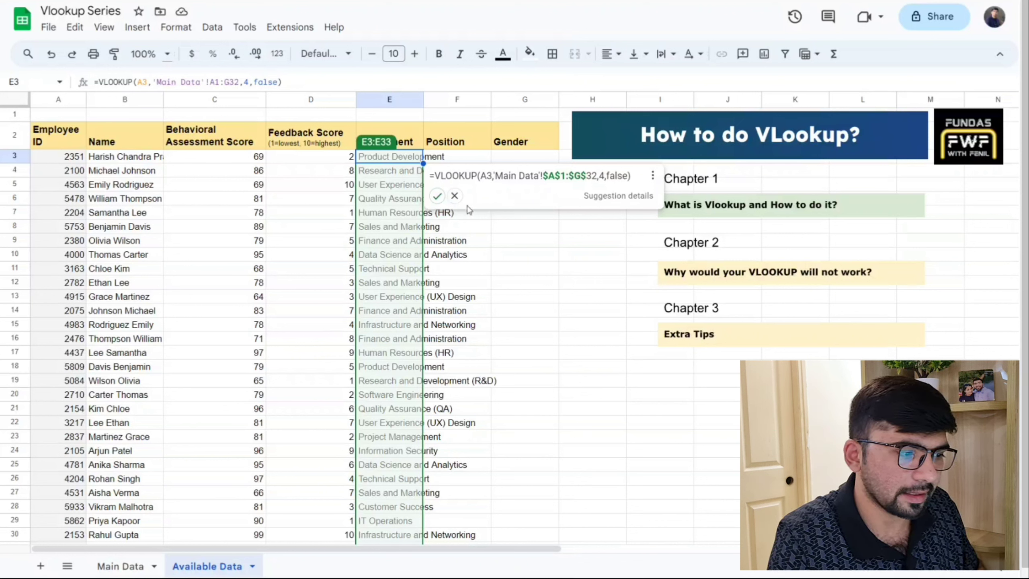
Step: Dismiss the formula-fix suggestion and inspect the shifted lookup ranges in the rows below E3
left_click(454, 195)
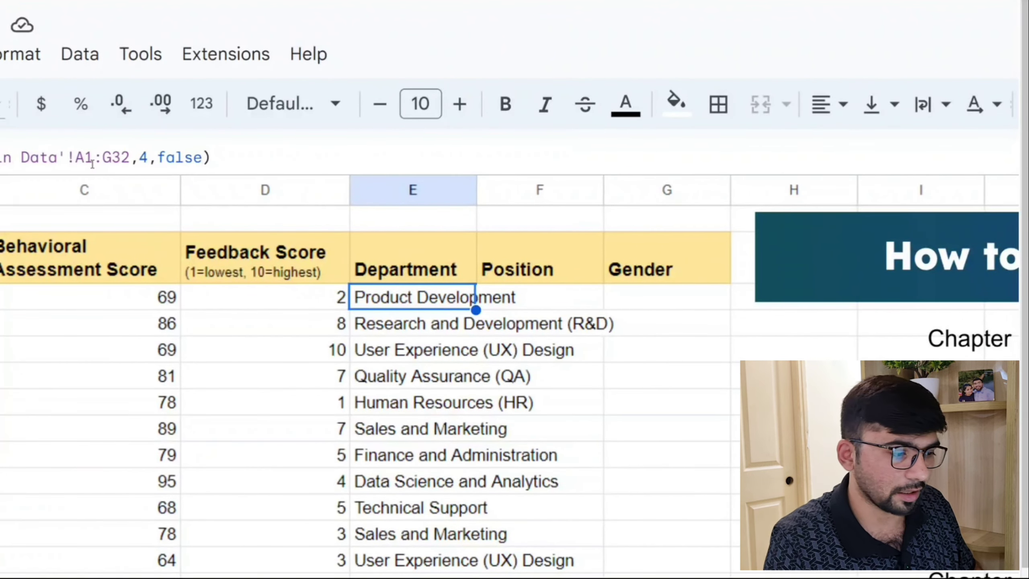
key("Down")
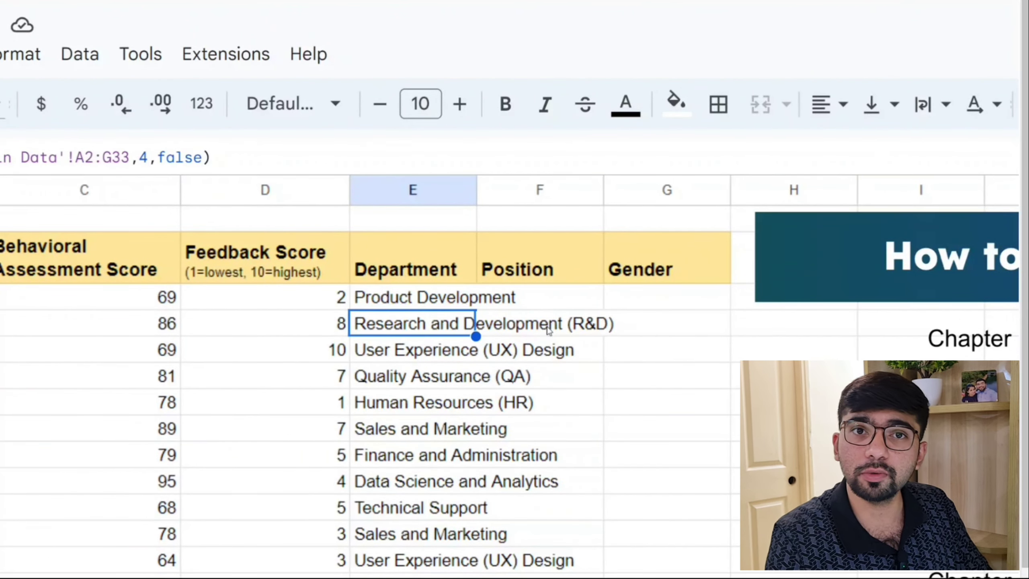
key("Down")
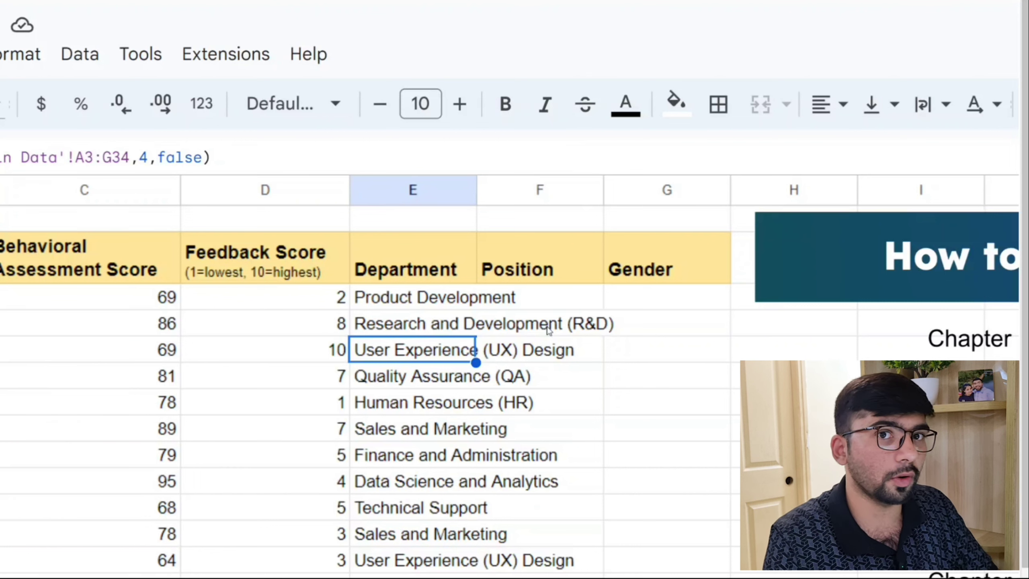
key("Up")
key("Up")
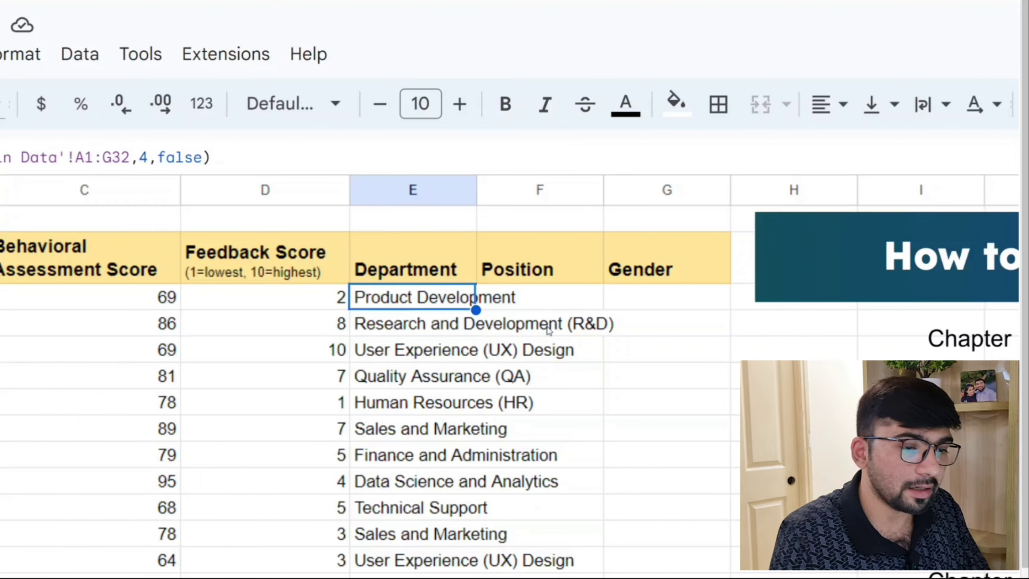
Step: Change E3's lookup range to the absolute 'Main Data'!$A$1:$G$32 with F4
key("Return")
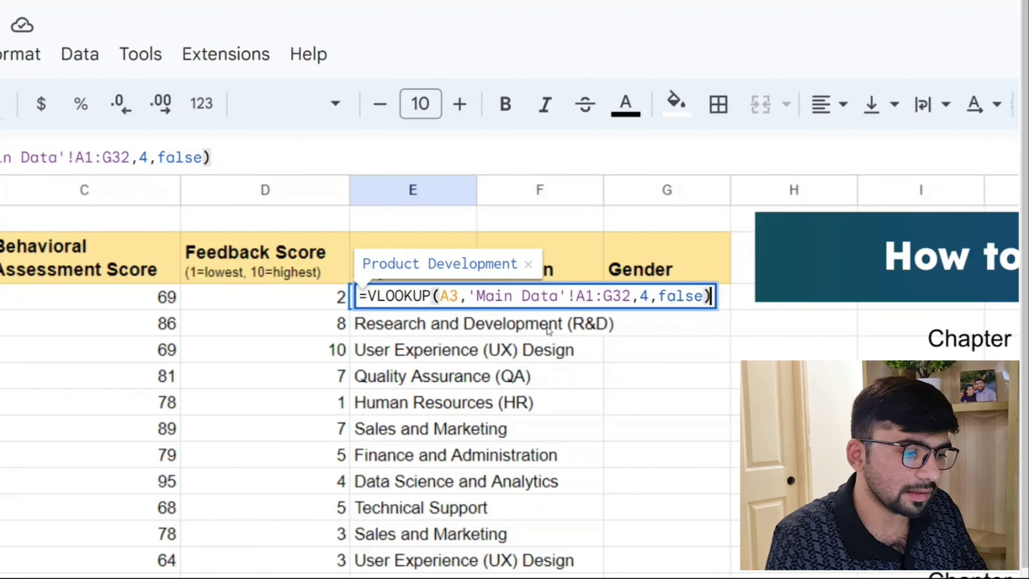
key("Left")
key("Left")
key("Left")
key("Left")
key("Left")
key("Left")
key("Left")
key("Left")
key("Left")
key("Left")
key("Left")
key("Left")
key("Left")
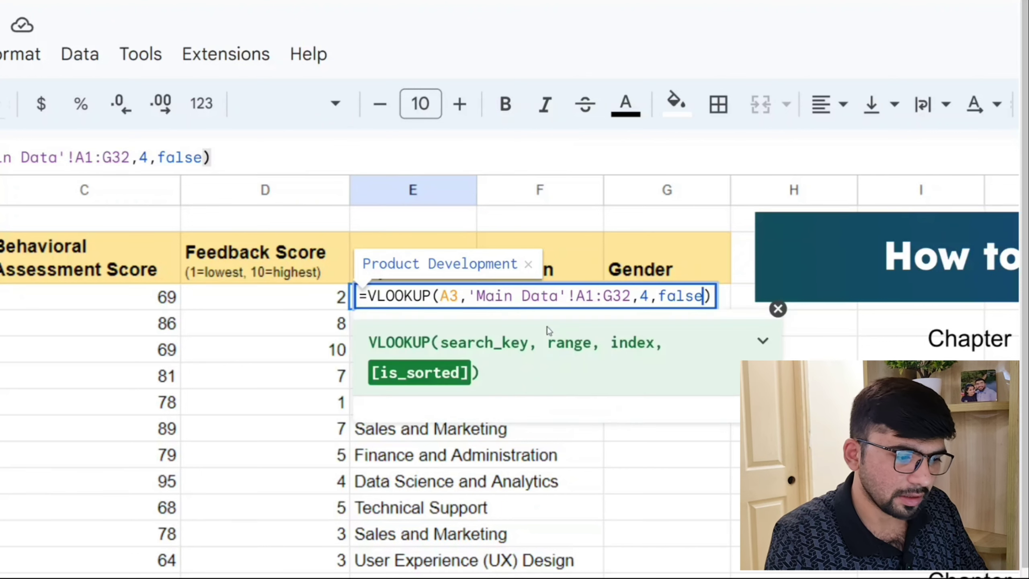
key("F4")
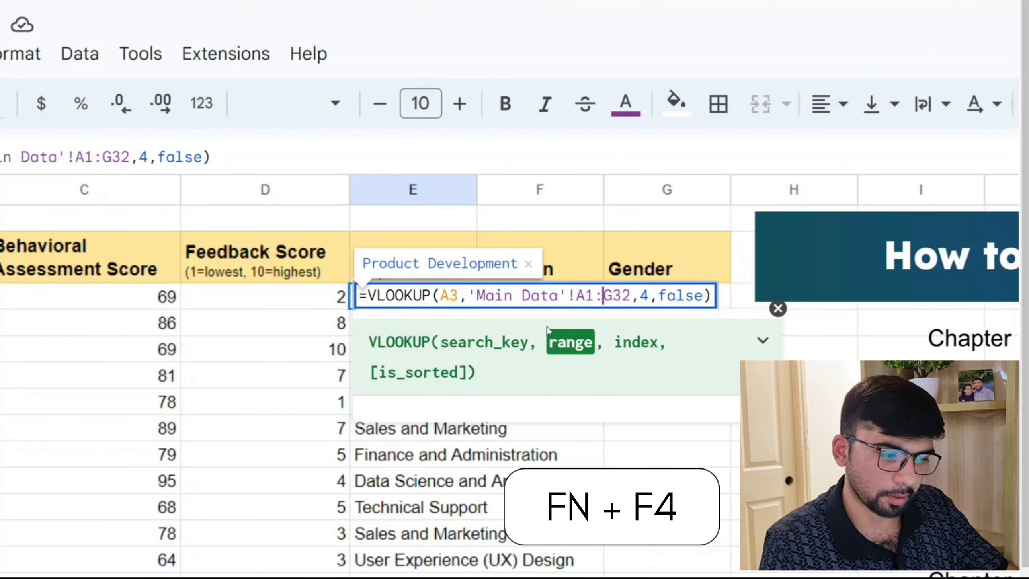
key("F4")
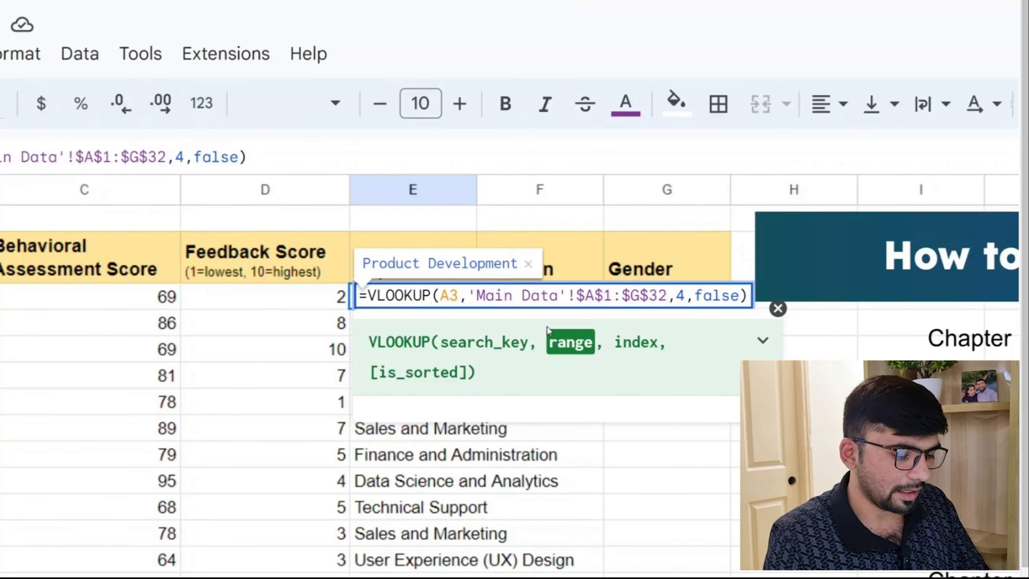
key("Return")
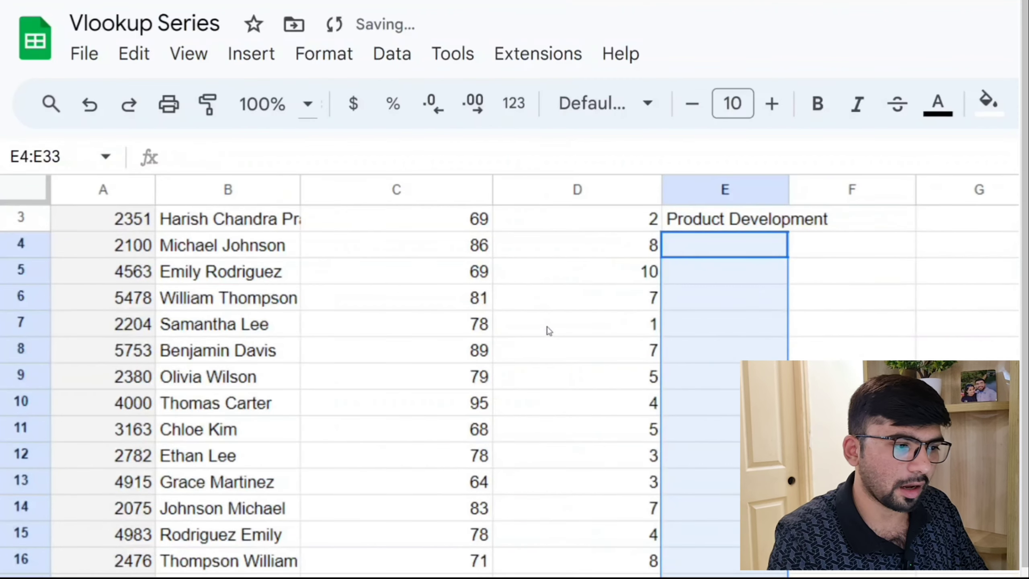
Step: Copy the locked-range lookup from E3 down to E13 and check the copied references
key("Up")
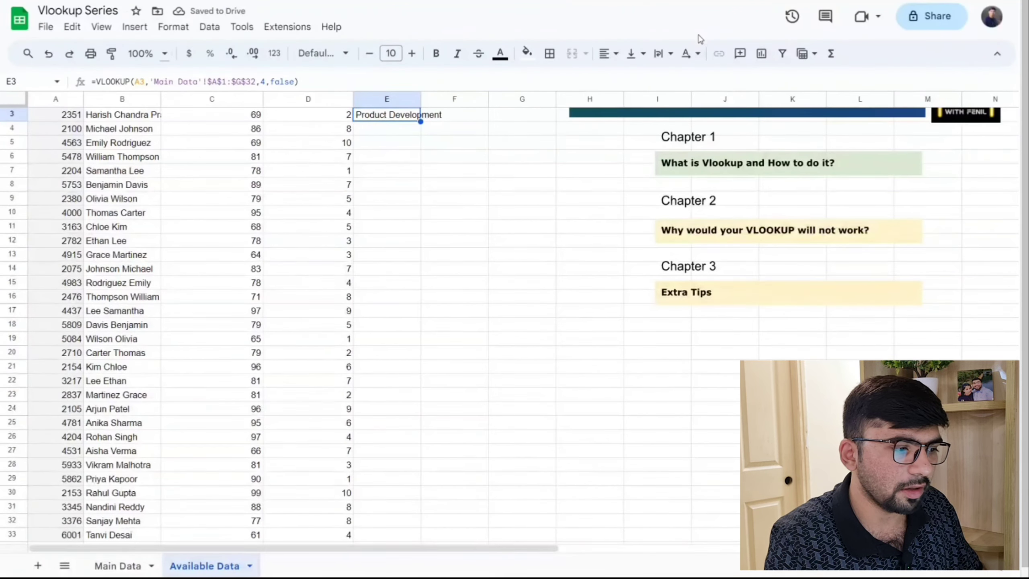
left_click_drag(421, 123, 413, 254)
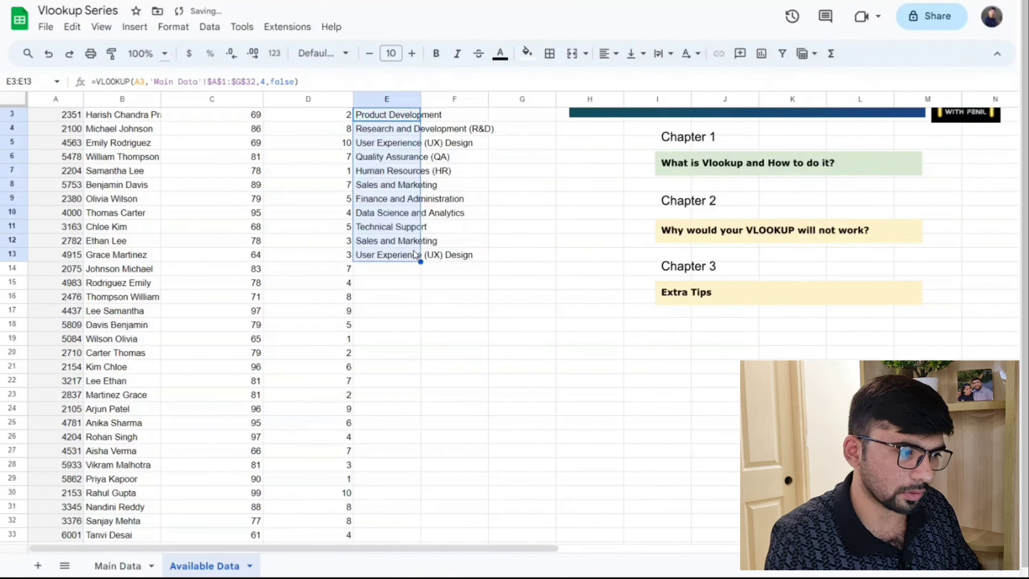
left_click(401, 232)
key("Up")
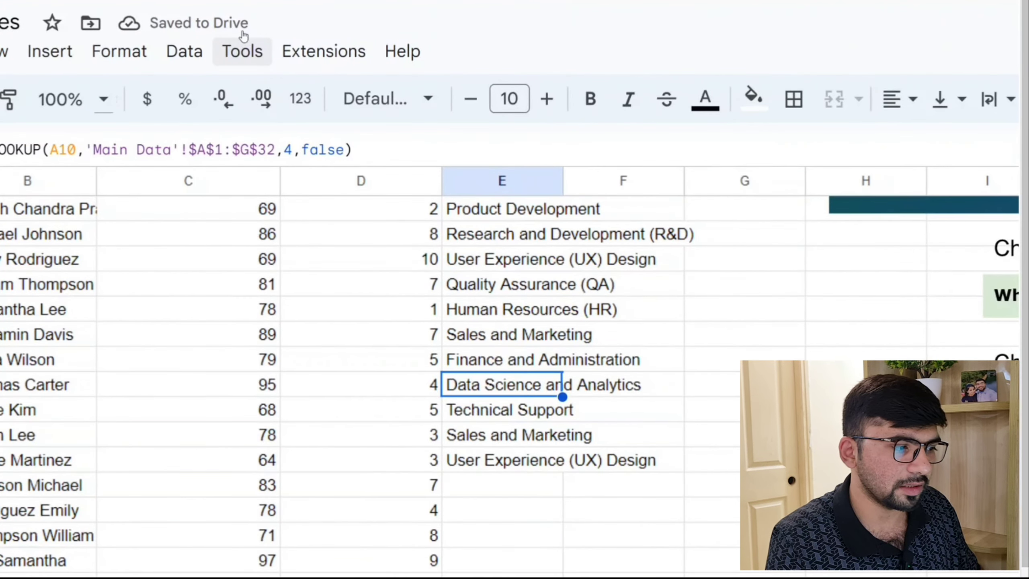
key("Up")
key("Up")
key("Up")
key("Up")
key("Up")
key("Down")
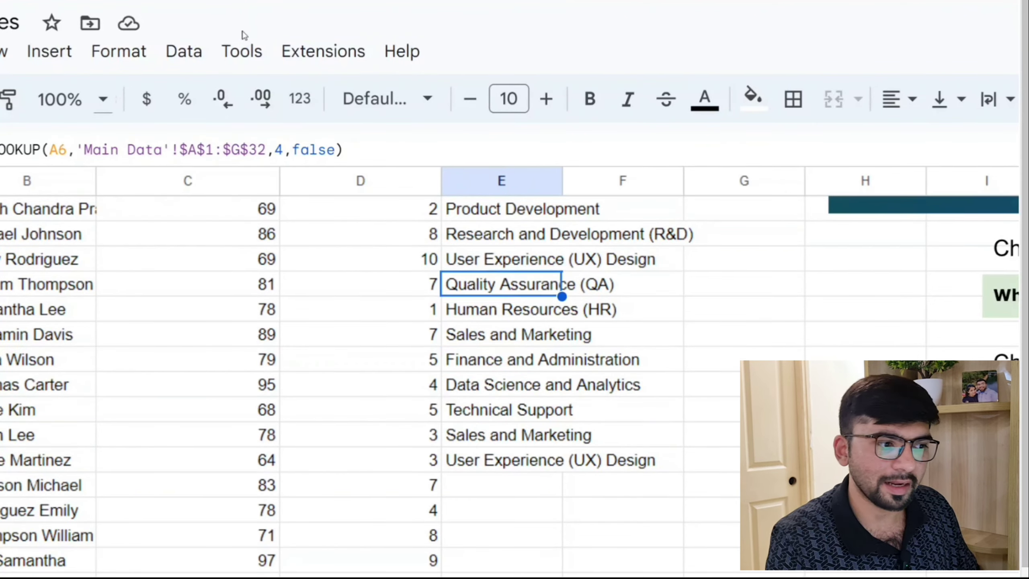
key("Down")
key("Down")
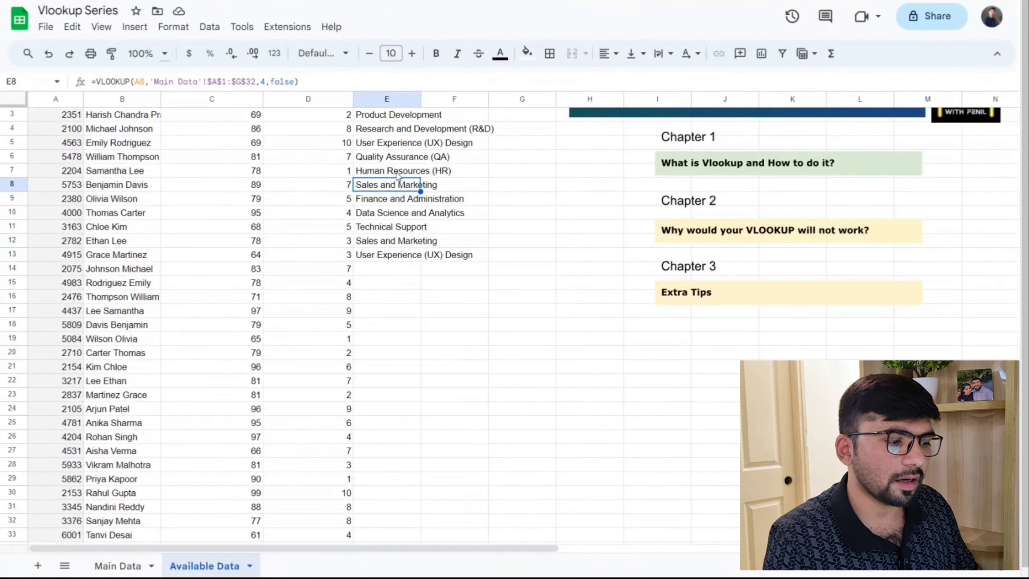
scroll(390, 235, "up", 2)
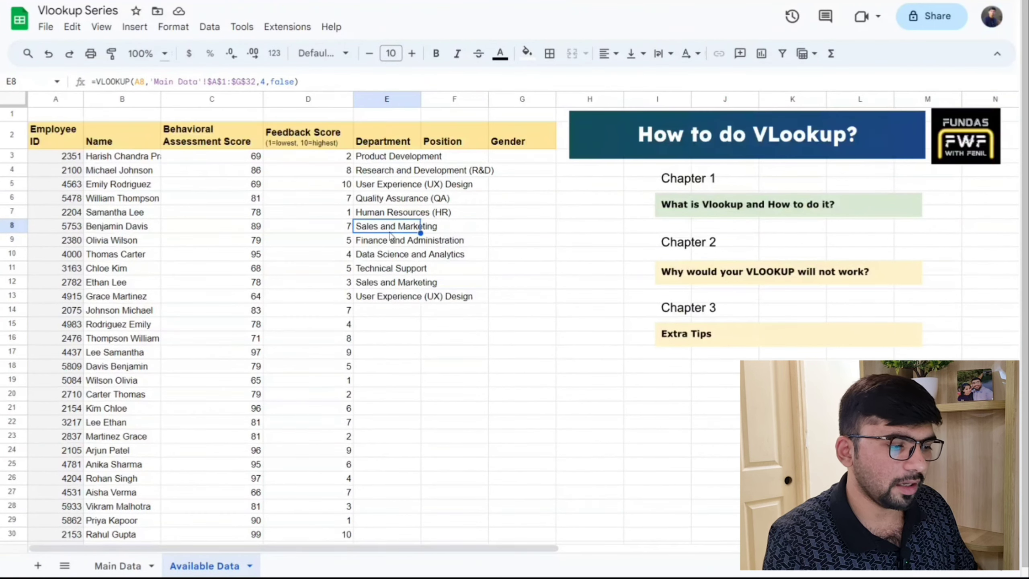
Step: Fill the formula from E13 down the rest of the Department column
left_click(403, 287)
left_click(403, 297)
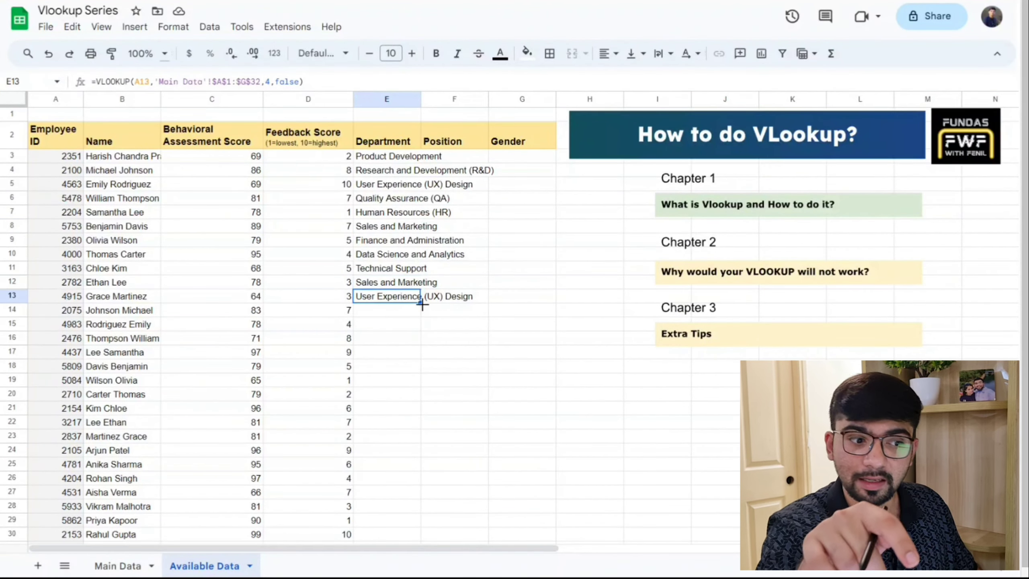
double_click(421, 303)
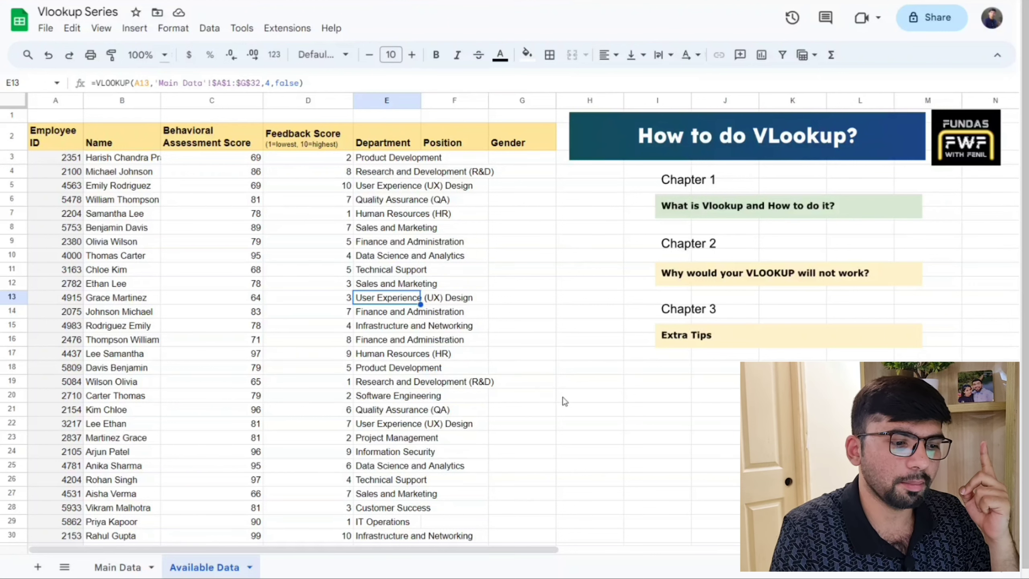
scroll(564, 400, "right", 1)
scroll(564, 400, "right", 3)
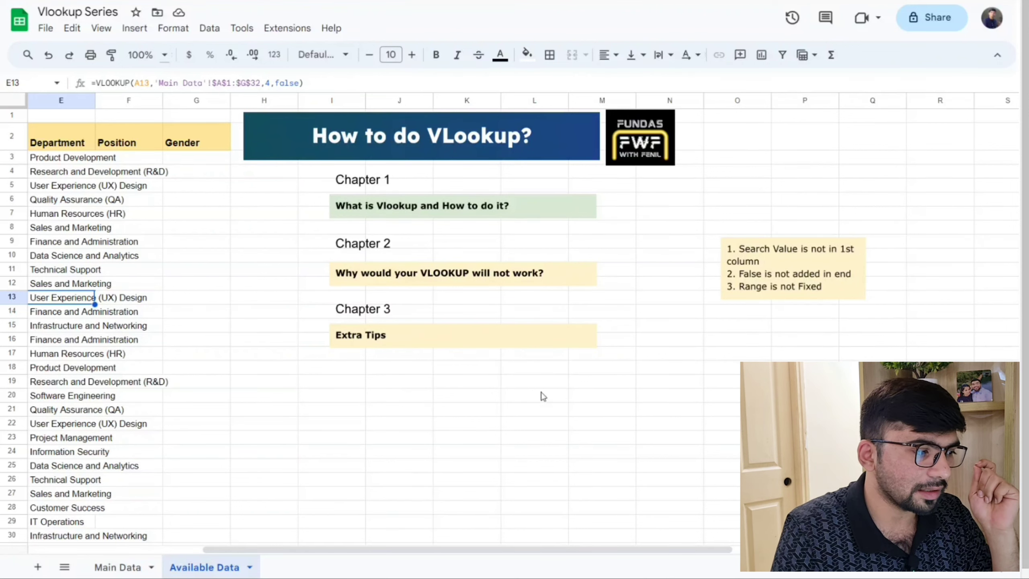
scroll(379, 306, "left", 5)
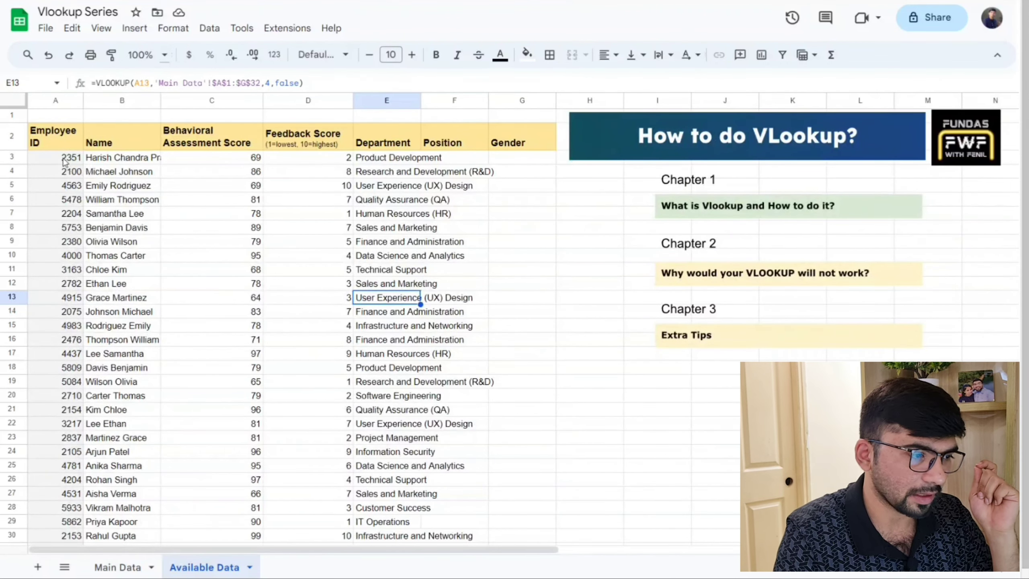
Step: Insert a new empty column to the left of Employee ID on Main Data
left_click_drag(60, 157, 53, 332)
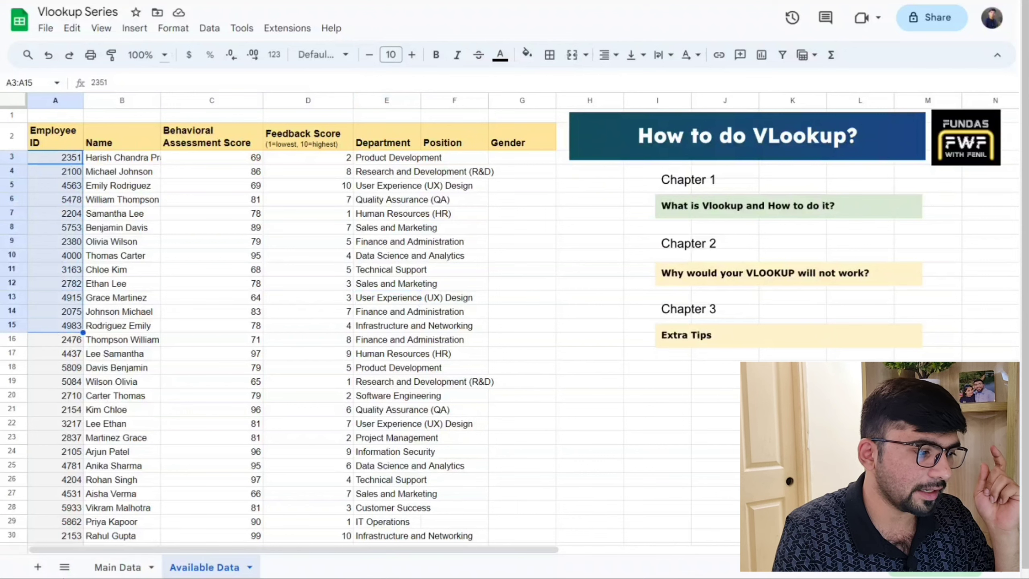
left_click(108, 567)
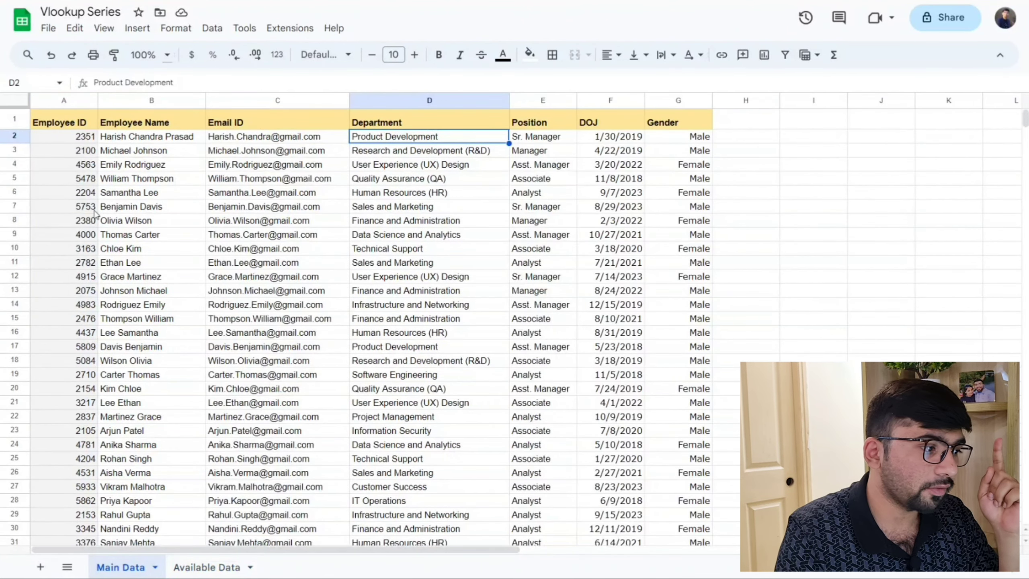
left_click_drag(60, 122, 57, 227)
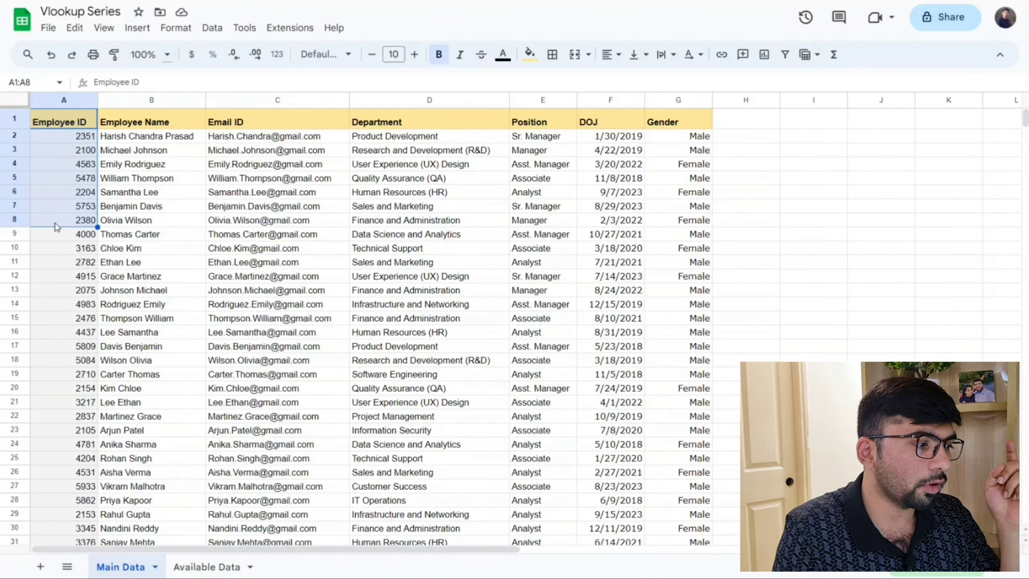
right_click(55, 104)
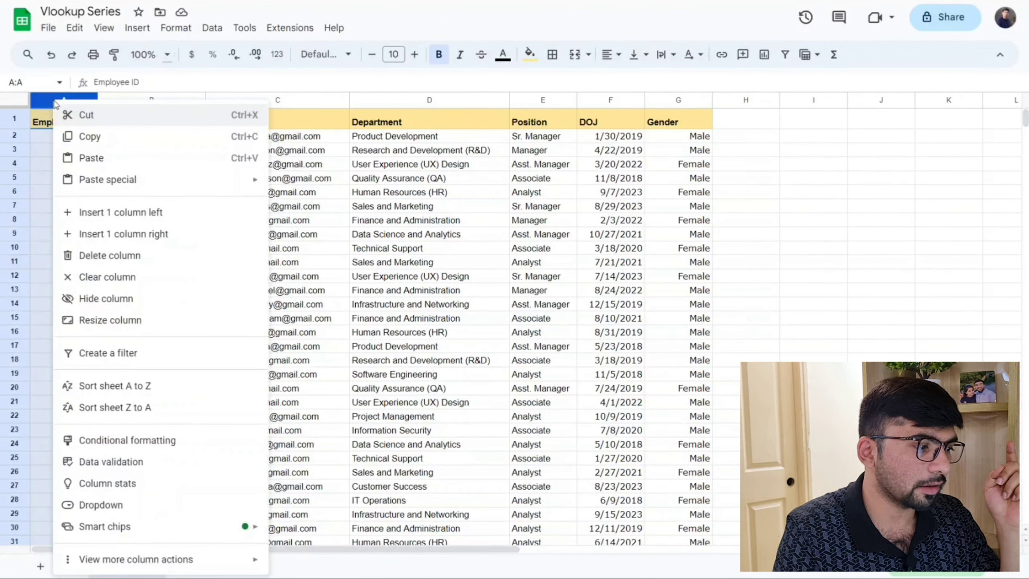
left_click(85, 212)
Step: Number the new column with 1 and 2 in A2:A3, then go back to Available Data
left_click(59, 151)
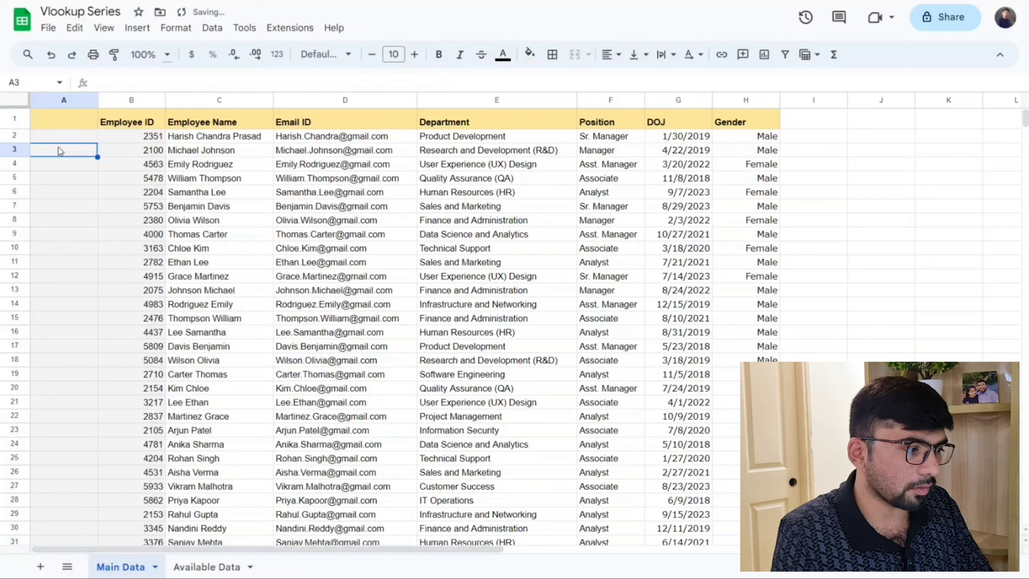
key("Up")
type("1")
key("Return")
type("2")
key("Return")
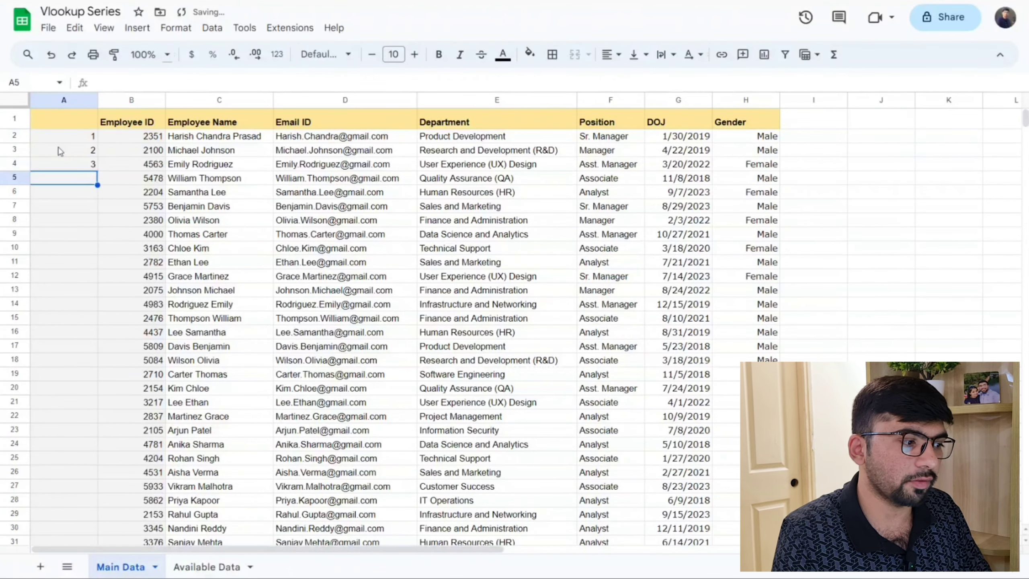
key("Up")
key("Up")
key("ctrl+shift+Right")
key("ctrl+shift+Down")
key("ctrl+shift+Down")
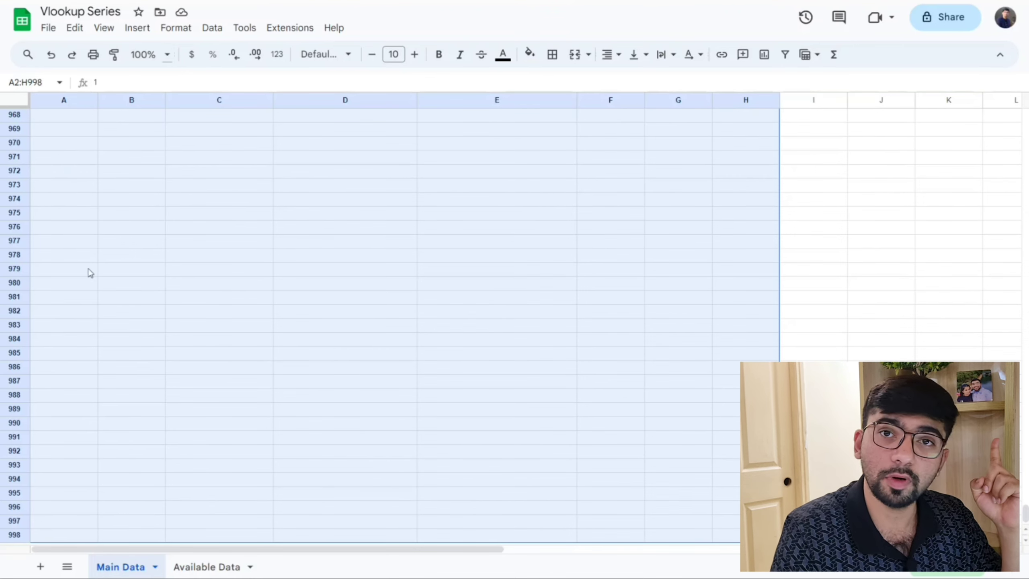
left_click(195, 367)
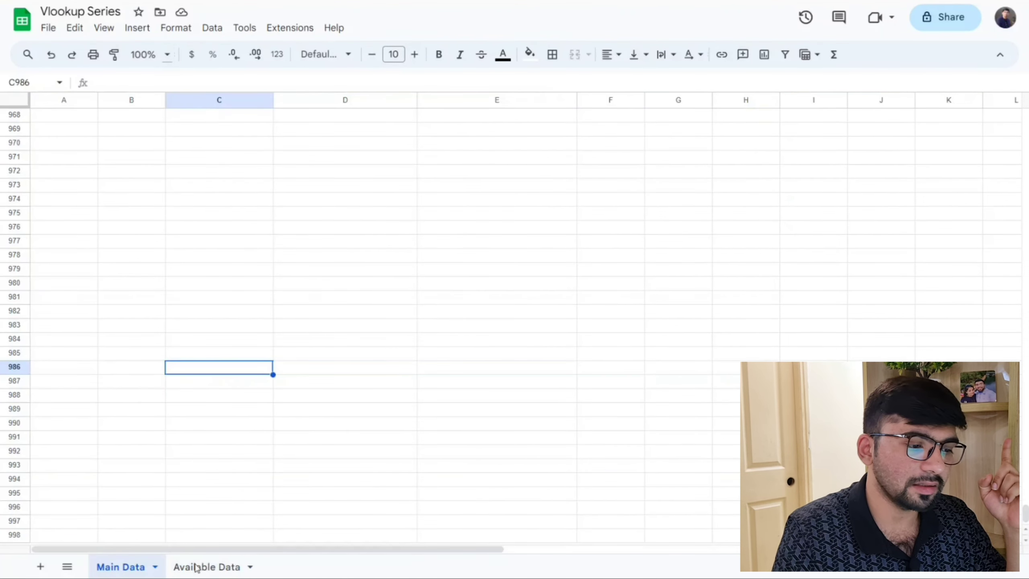
left_click(219, 567)
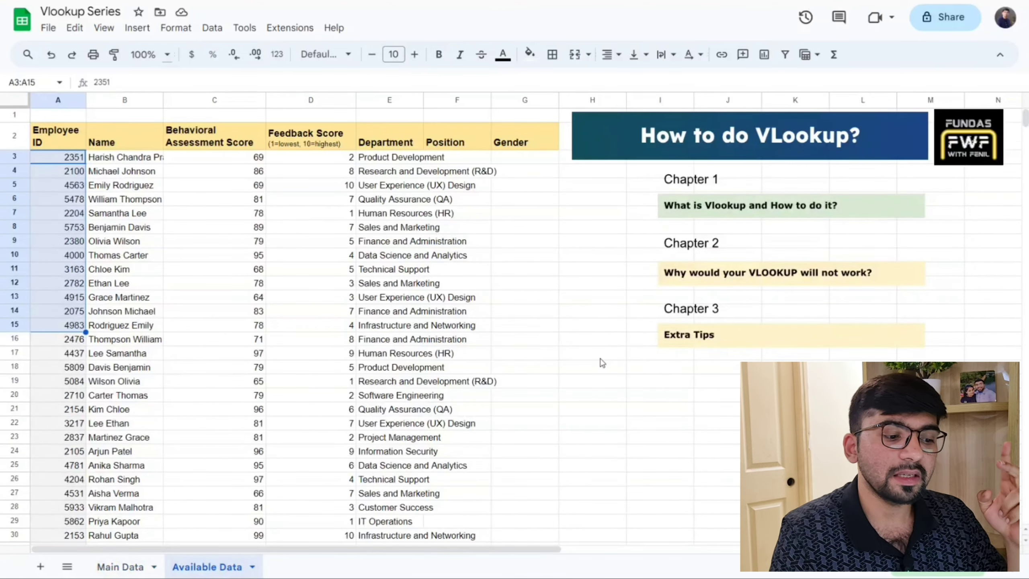
scroll(602, 362, "right", 5)
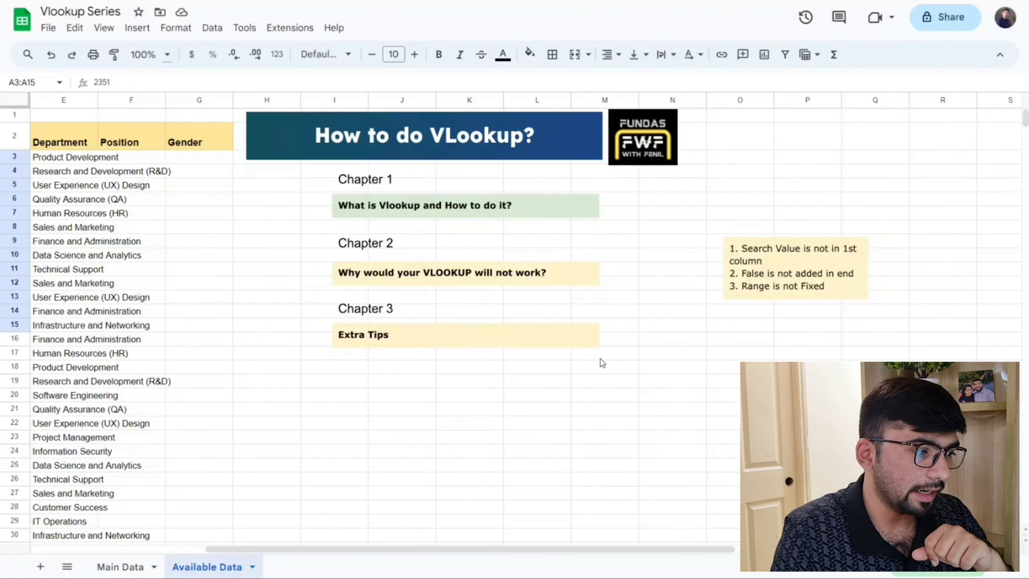
left_click(106, 158)
left_click(77, 157)
key("Return")
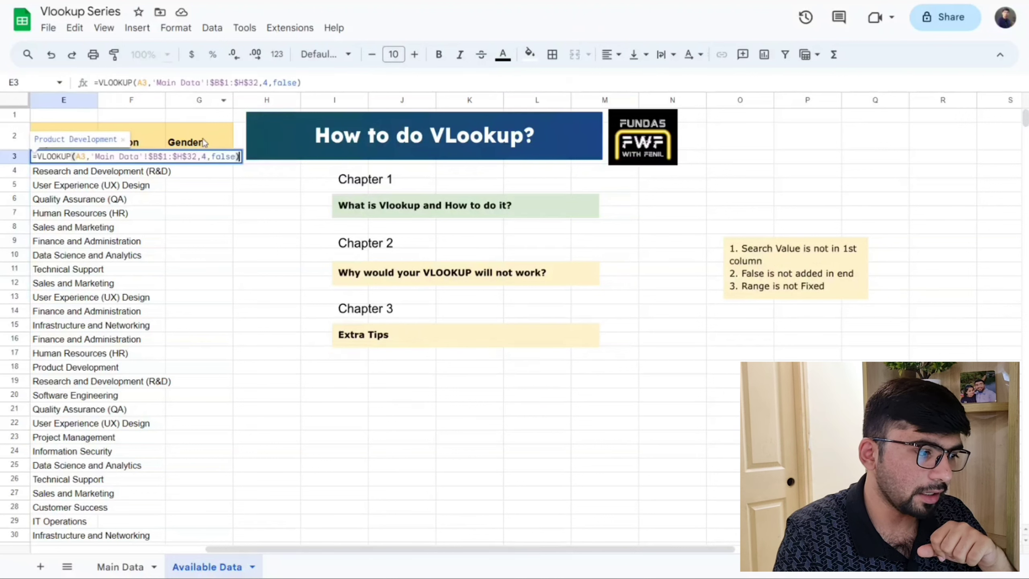
left_click(223, 157)
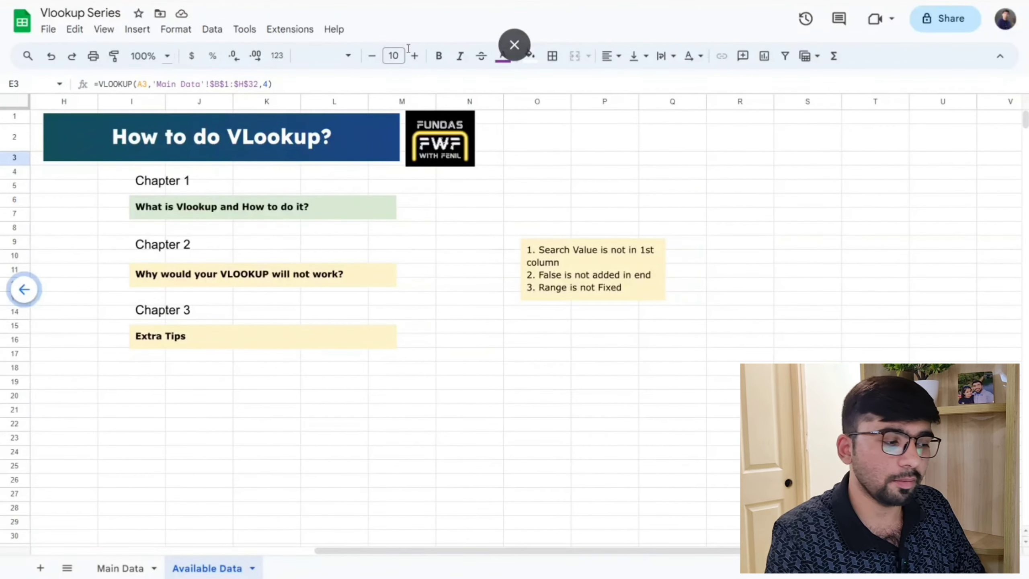
scroll(417, 263, "left", 10)
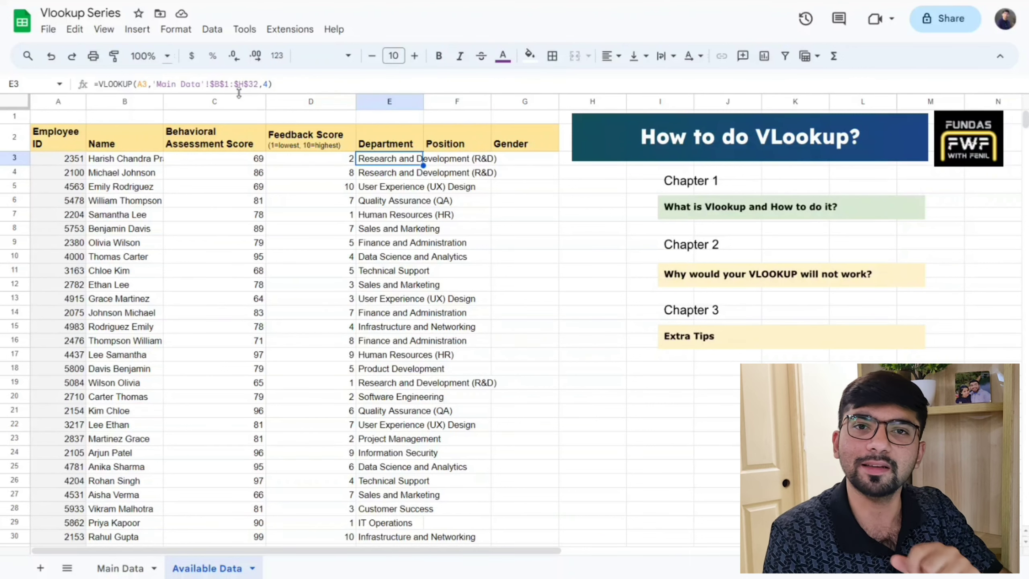
Step: Select the Main Data table and try naming it, dismissing the invalid range name error
key("ctrl+shift+Page_Up")
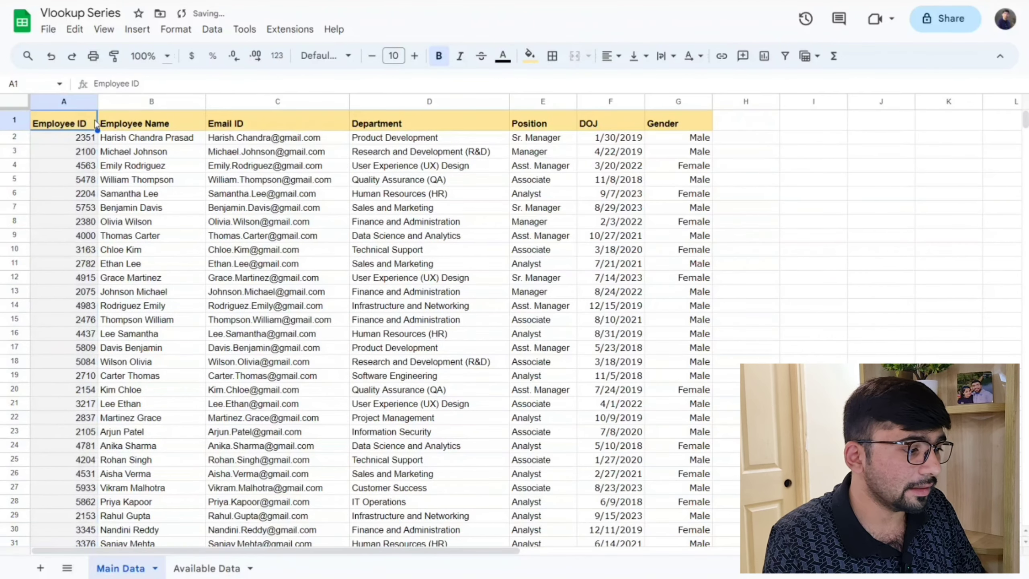
key("shift+Right")
key("shift+Right")
key("shift+Right")
key("shift+Right")
key("shift+Right")
key("shift+Right")
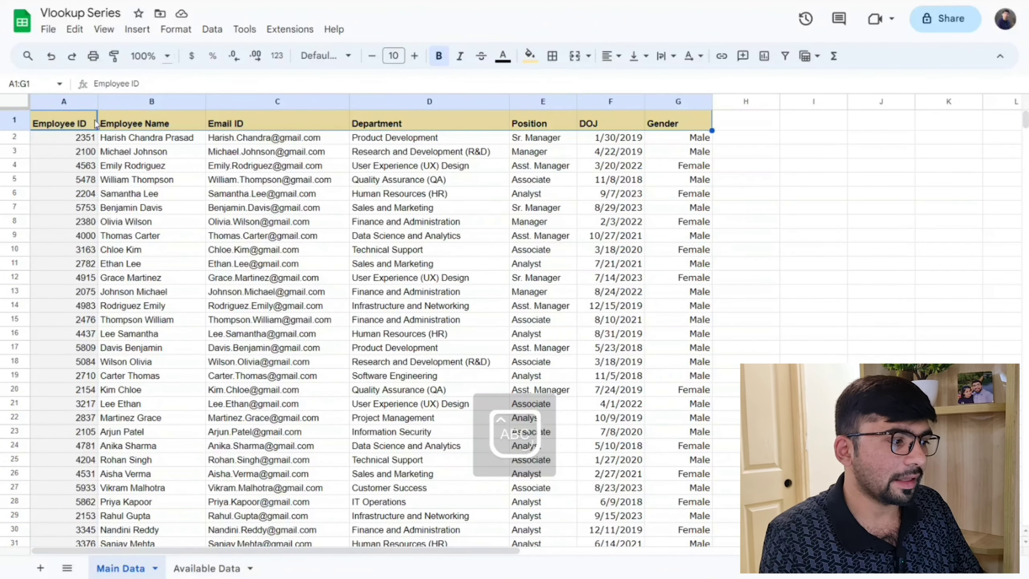
key("ctrl+shift+Down")
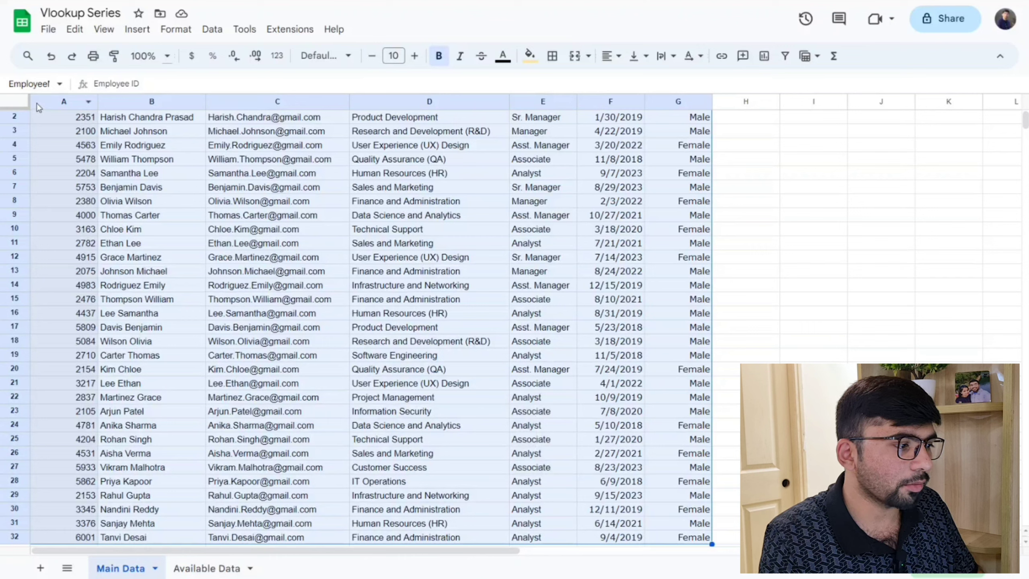
left_click(40, 88)
key("Return")
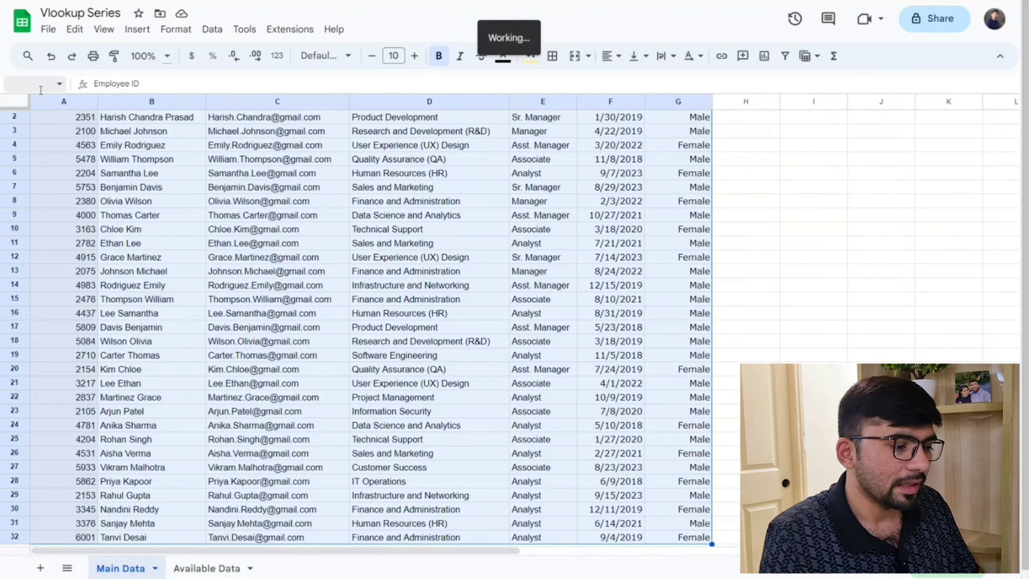
left_click(654, 319)
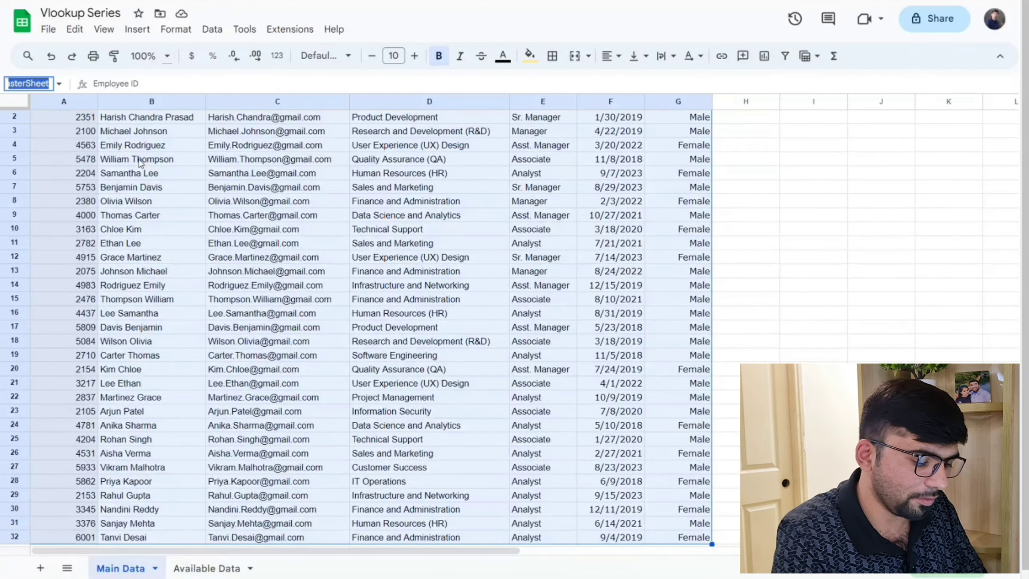
left_click(140, 162, "shift")
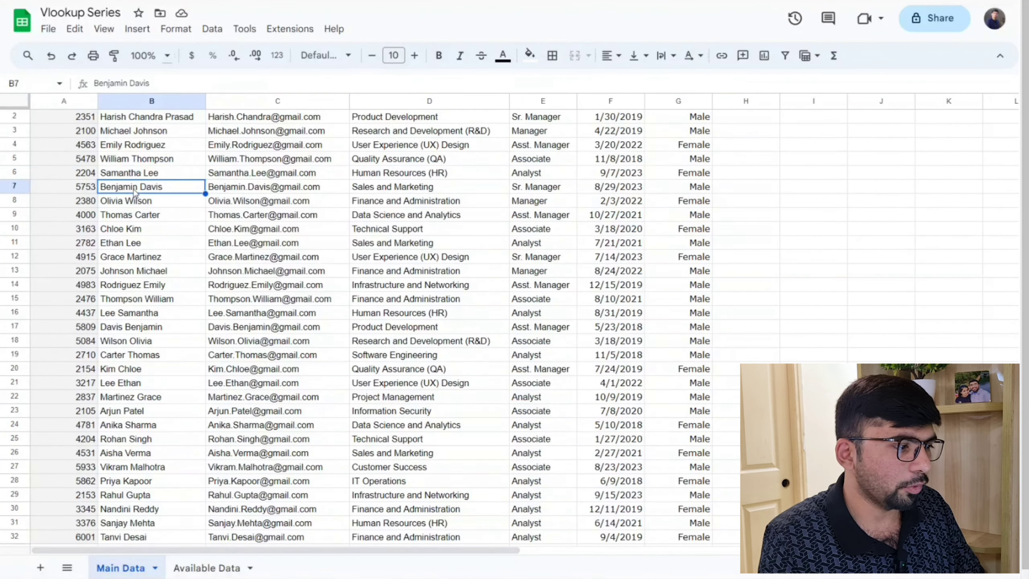
Step: Reselect the whole table and name it EmployeedDETAILS in the Name box
key("ctrl+a")
left_click(28, 83)
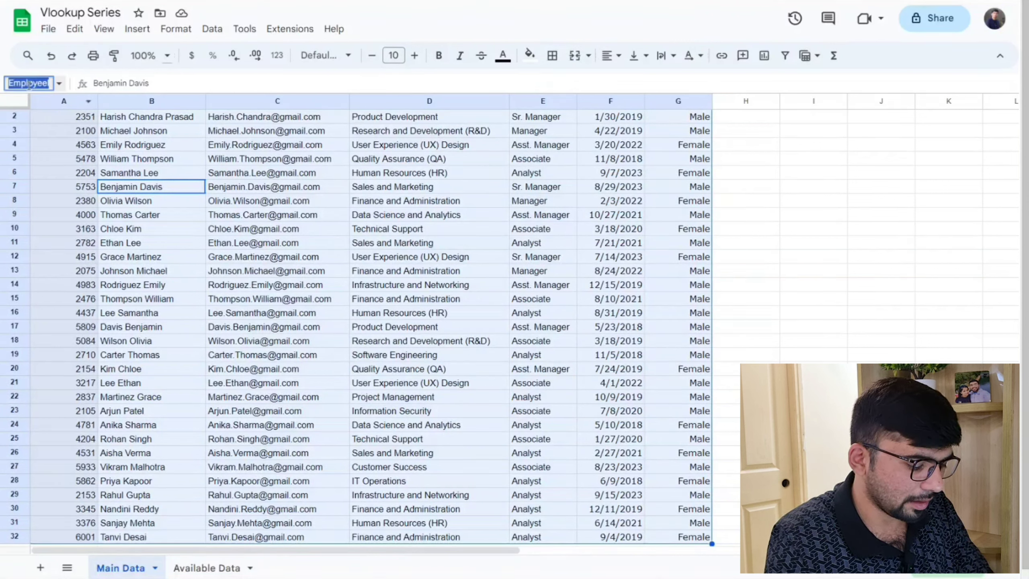
type("eMPLOYEE")
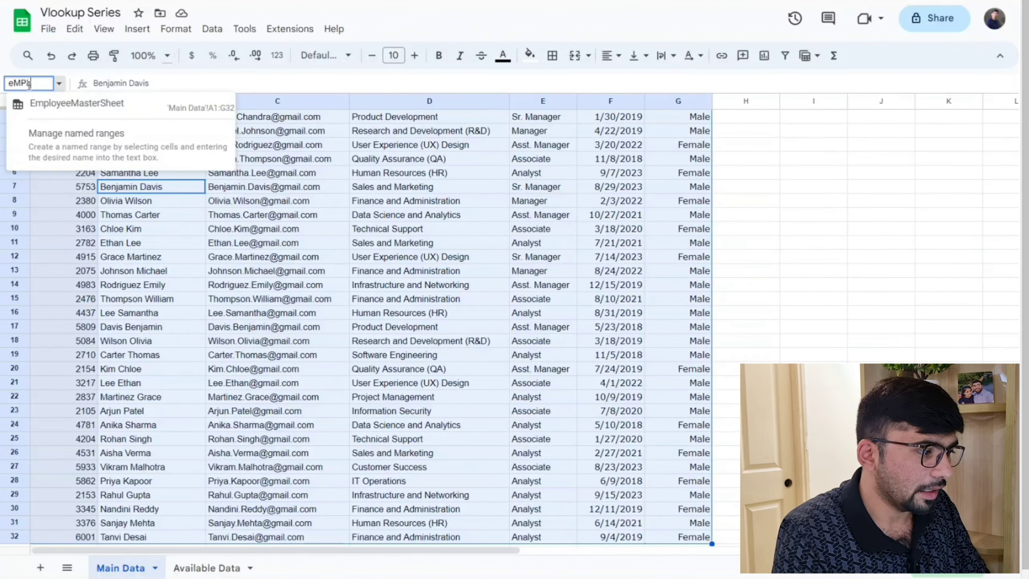
key("BackSpace")
key("BackSpace")
key("BackSpace")
key("BackSpace")
key("BackSpace")
key("Caps_Lock")
type("Empl")
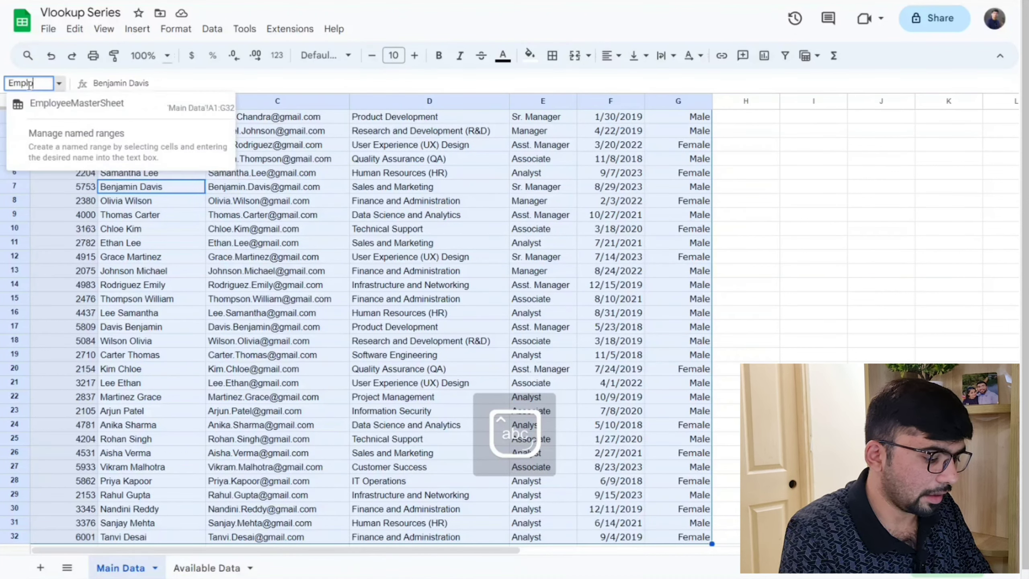
type("oyeed")
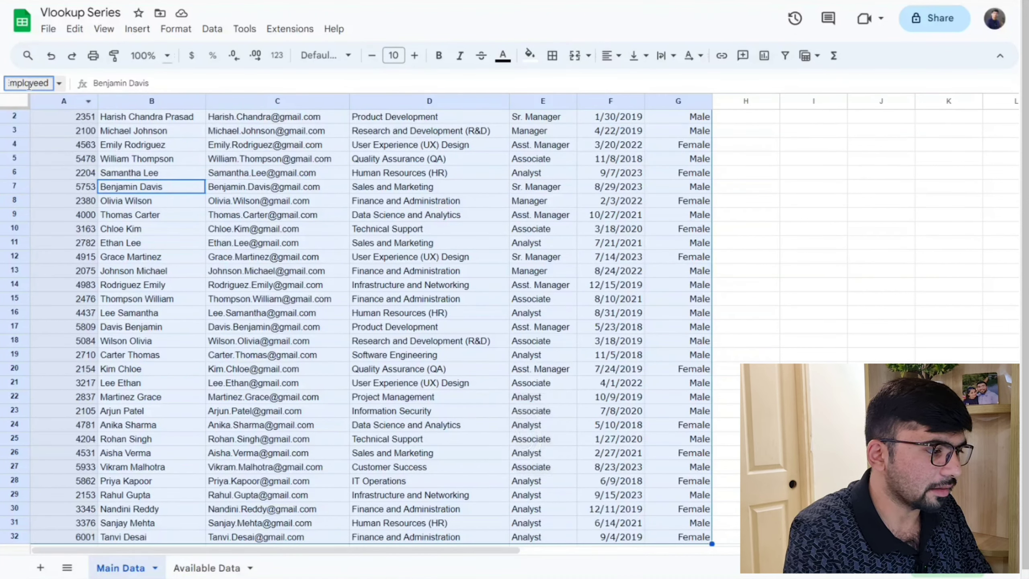
type("DBTails")
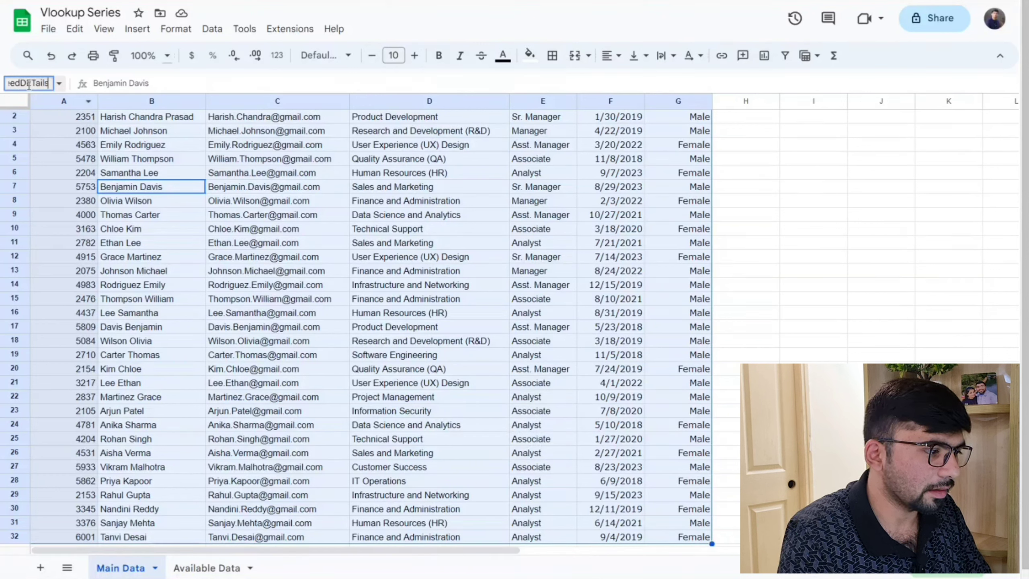
key("BackSpace")
key("BackSpace")
key("BackSpace")
type("AILS")
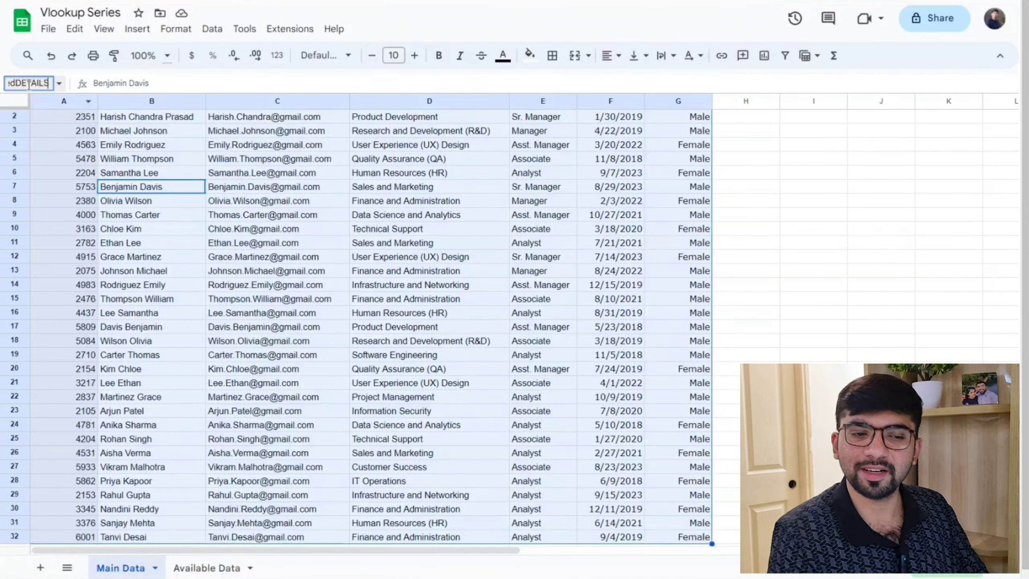
key("Return")
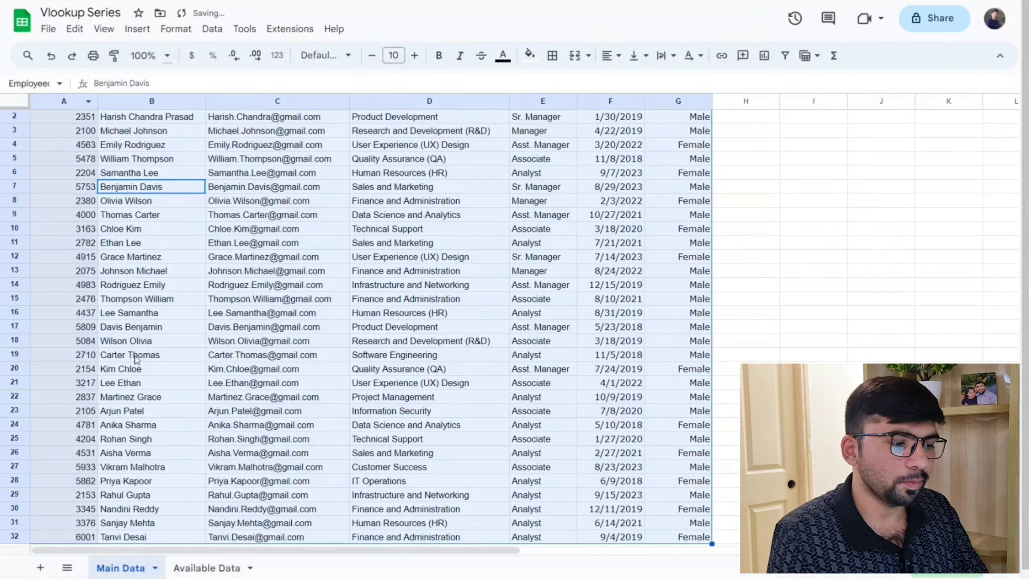
left_click(187, 572)
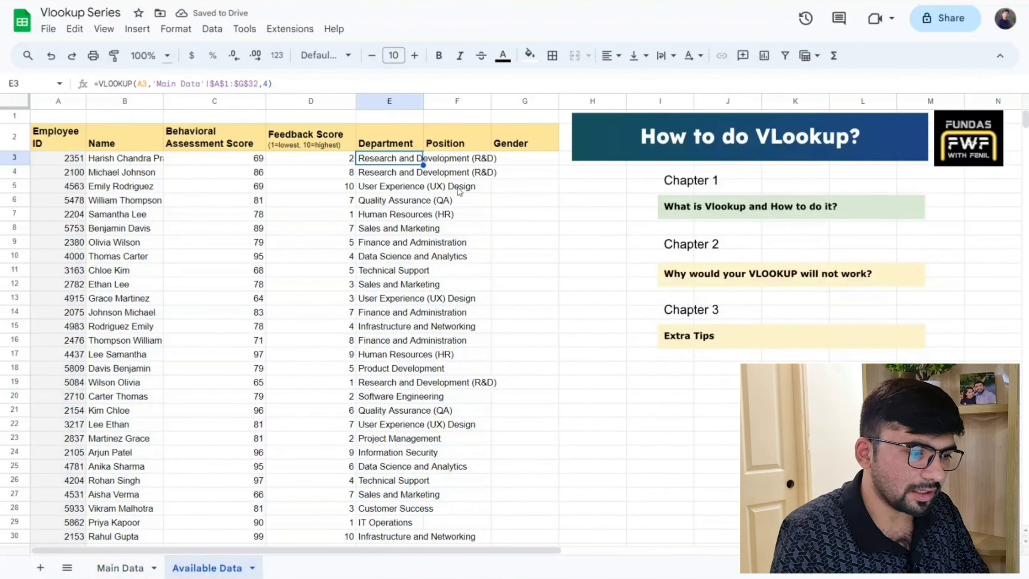
Step: Enter =VLOOKUP(A3,EmployeedDETAILS,7,false) in G3 and accept the suggested autofill down the column
key("Right")
key("Right")
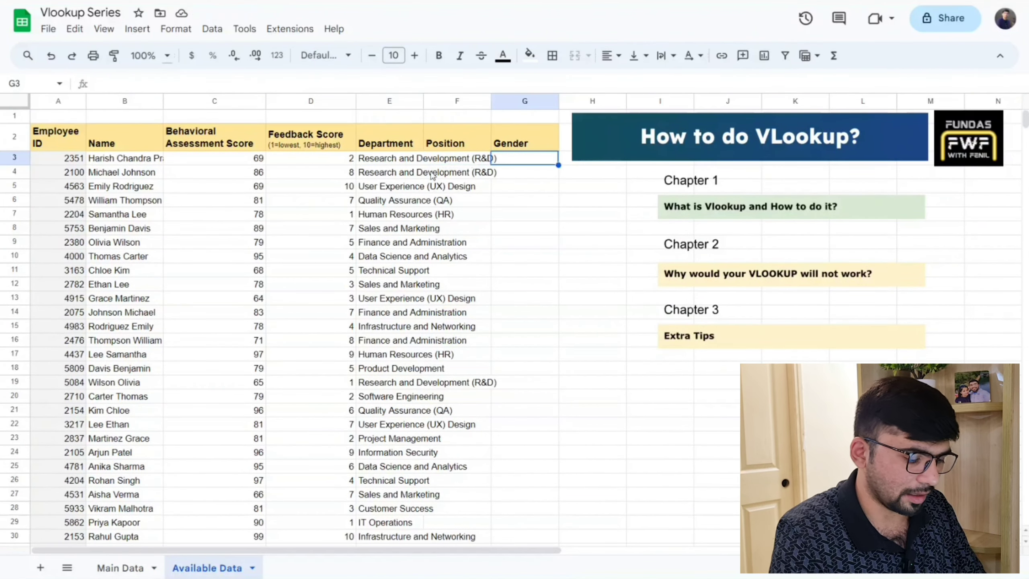
type("=VLOOKUP(")
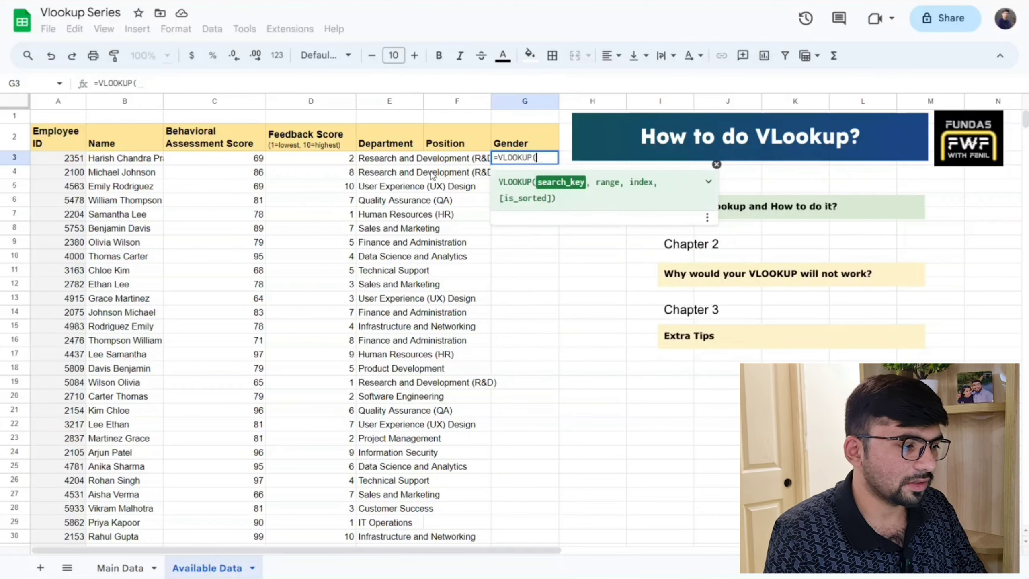
key("Left")
key("Left")
key("Left")
key("Left")
key("Left")
key("Left")
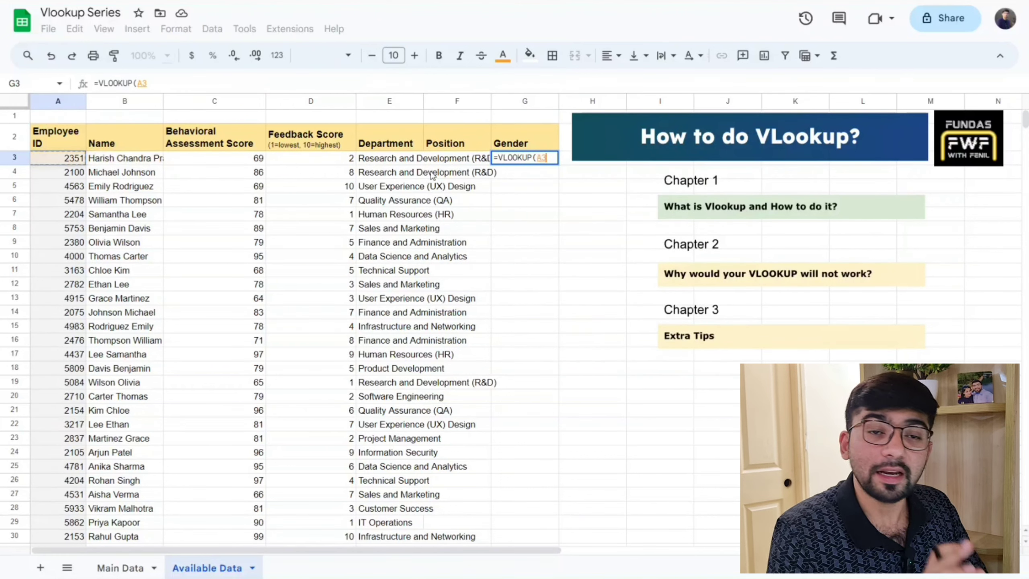
type(",")
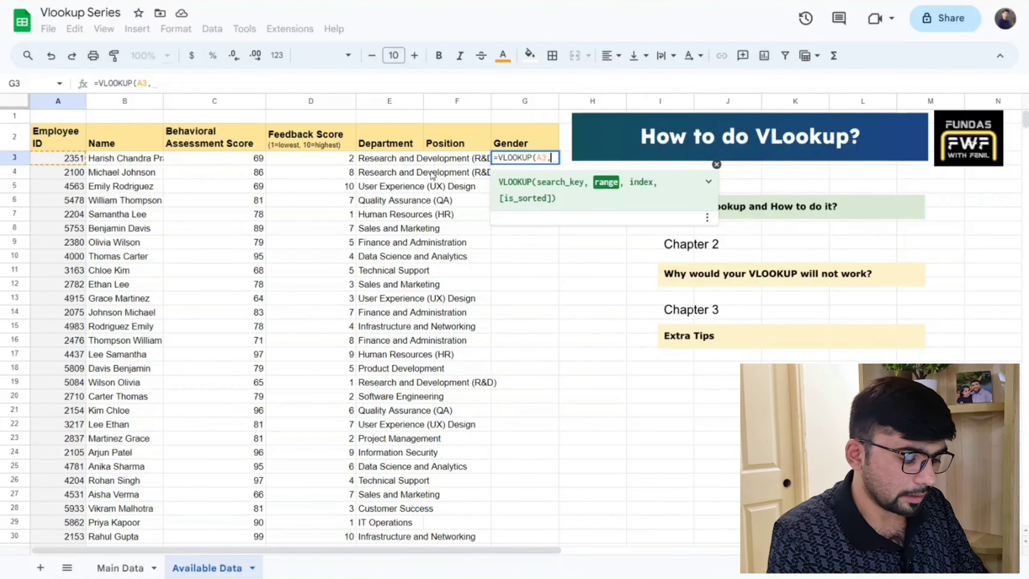
type("EmployeedDETAILS")
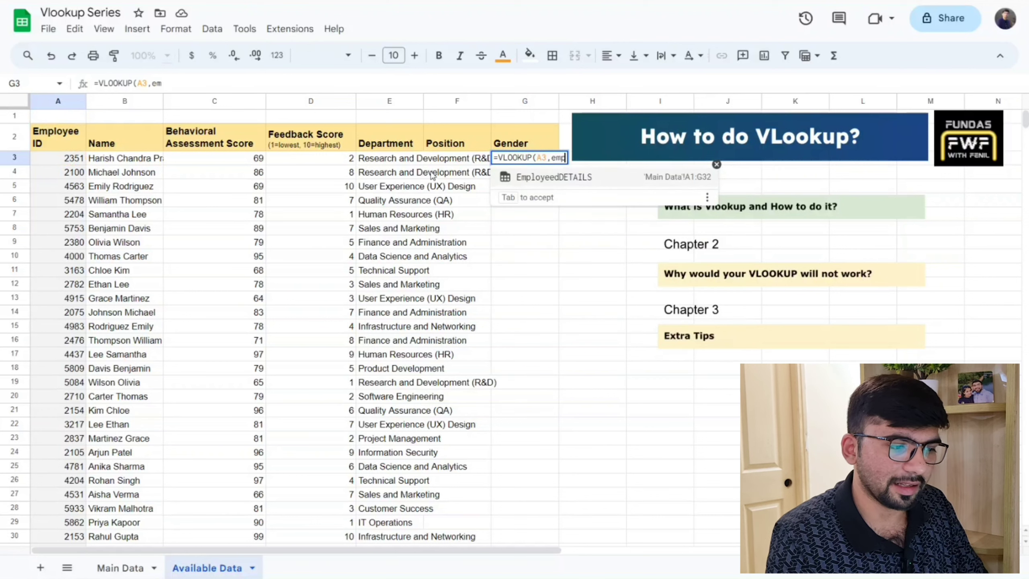
key("Tab")
type(",")
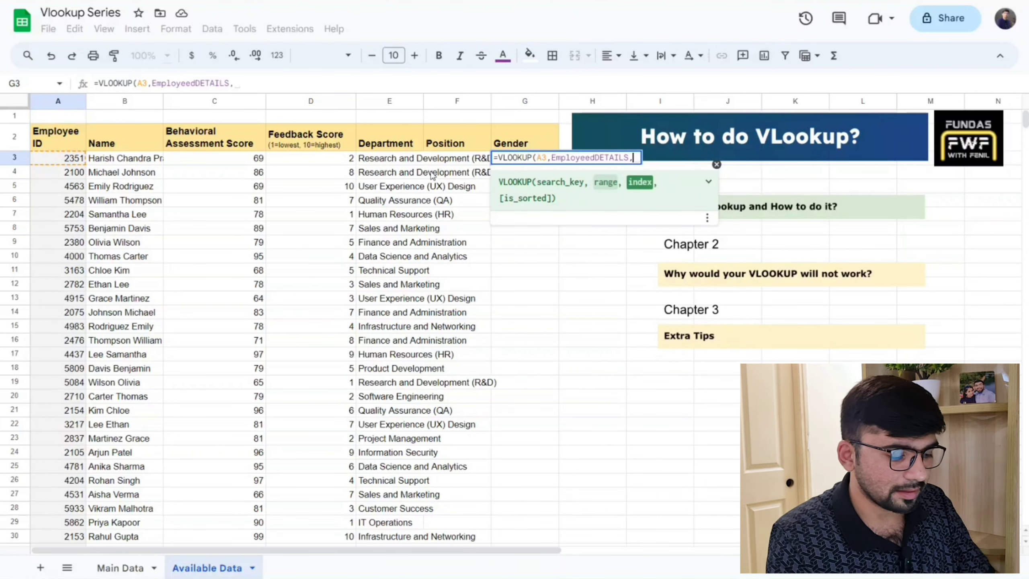
type("7,")
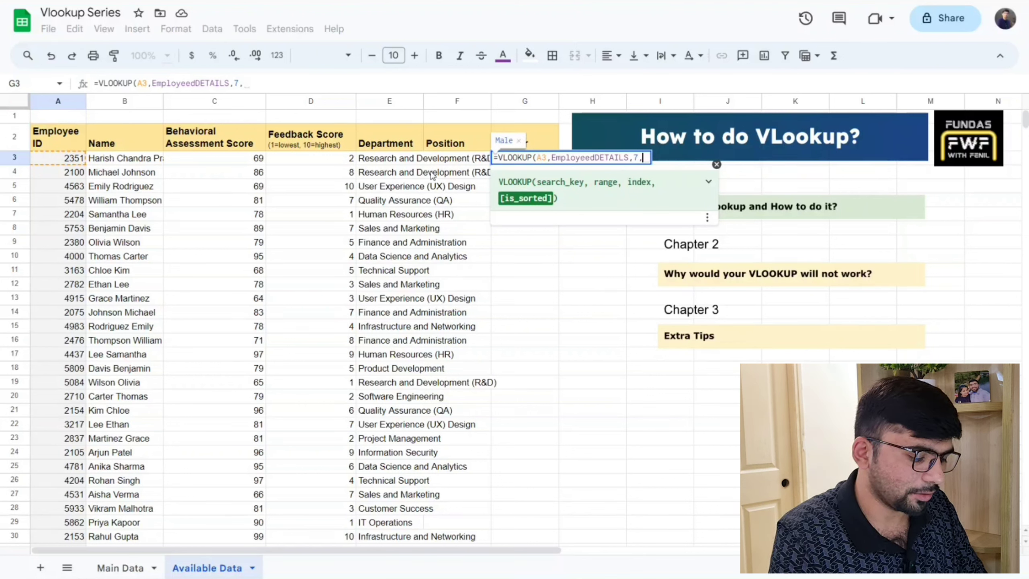
type("false")
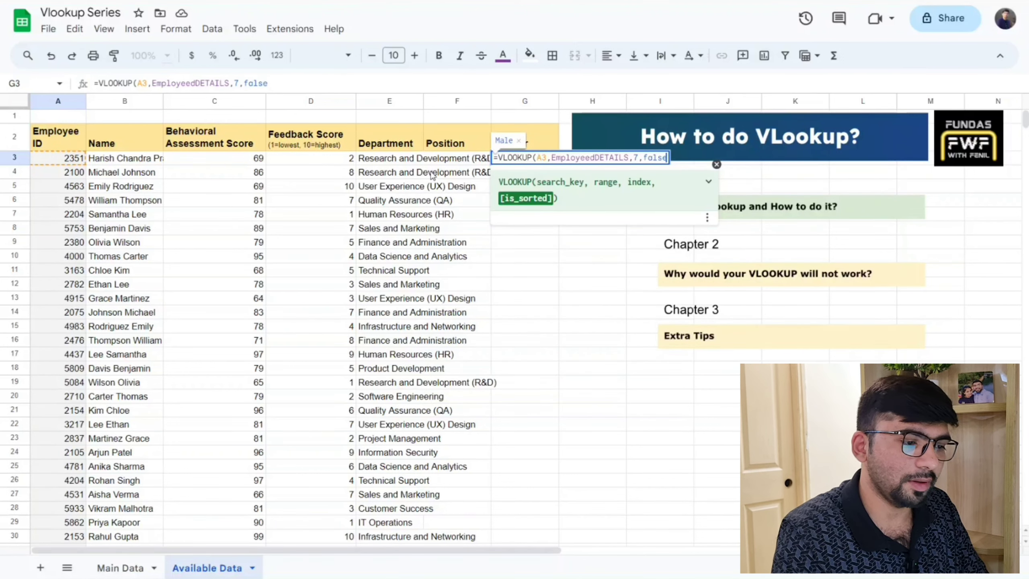
type(")")
key("Return")
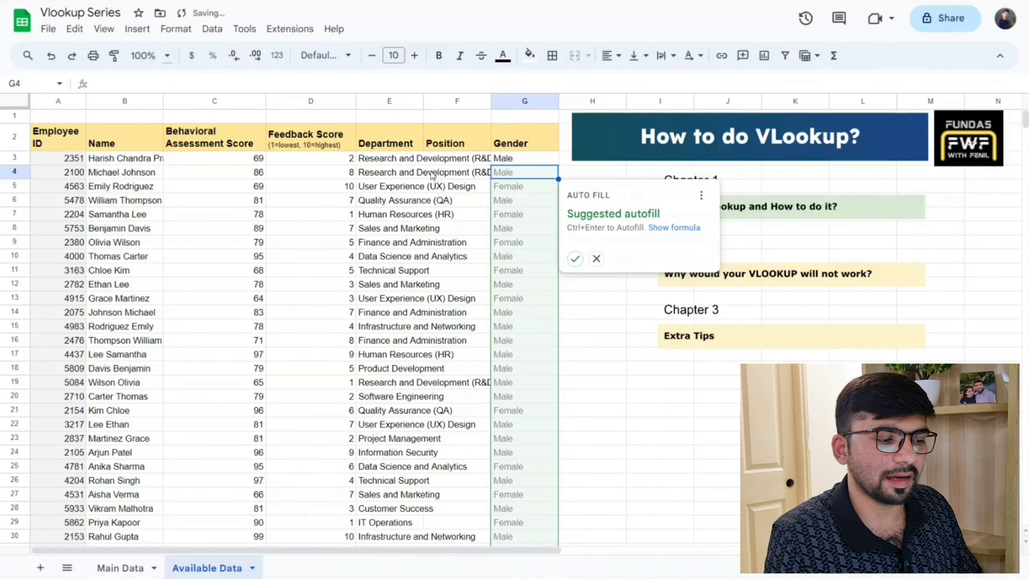
left_click(574, 259)
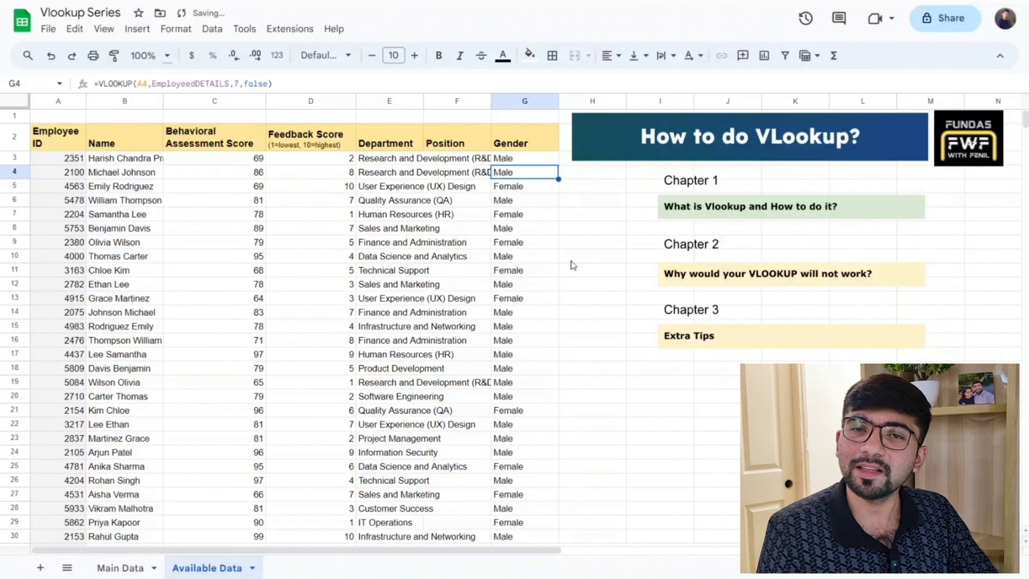